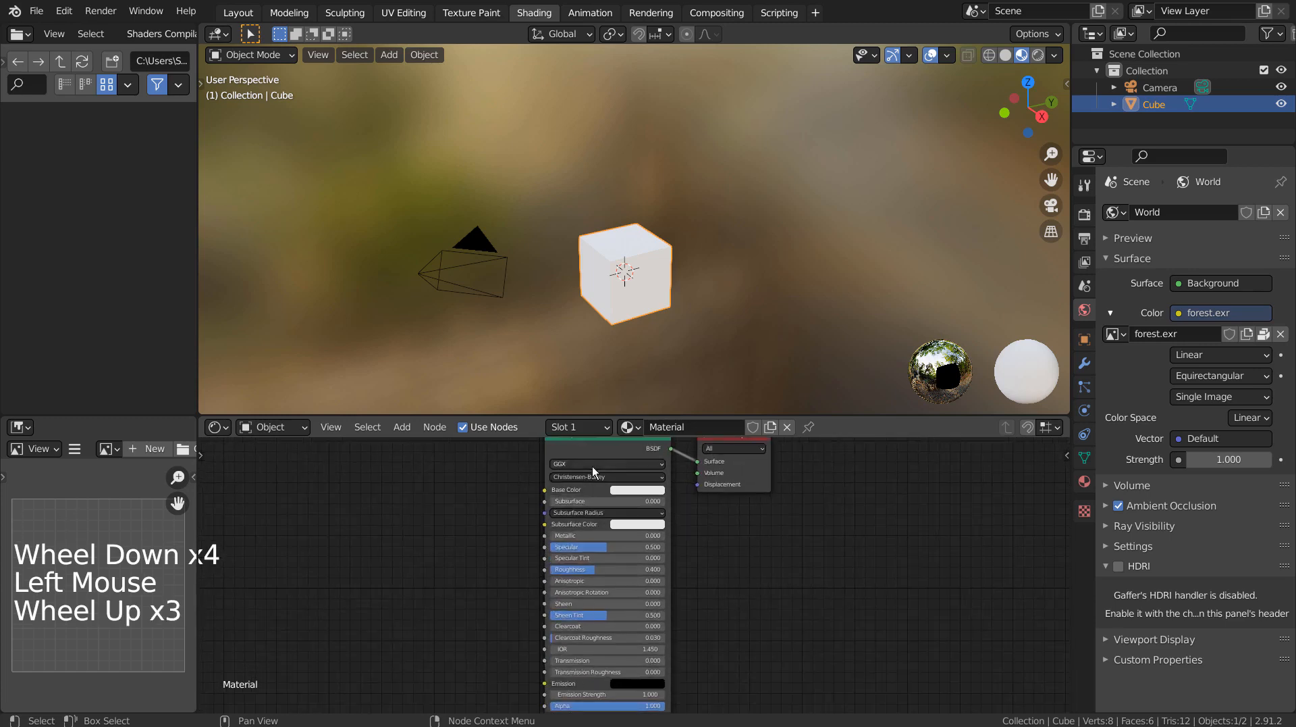
Step: Delete the large BSDF shader node that feeds the Material Output in the cube's material
left_click(619, 451)
key("x")
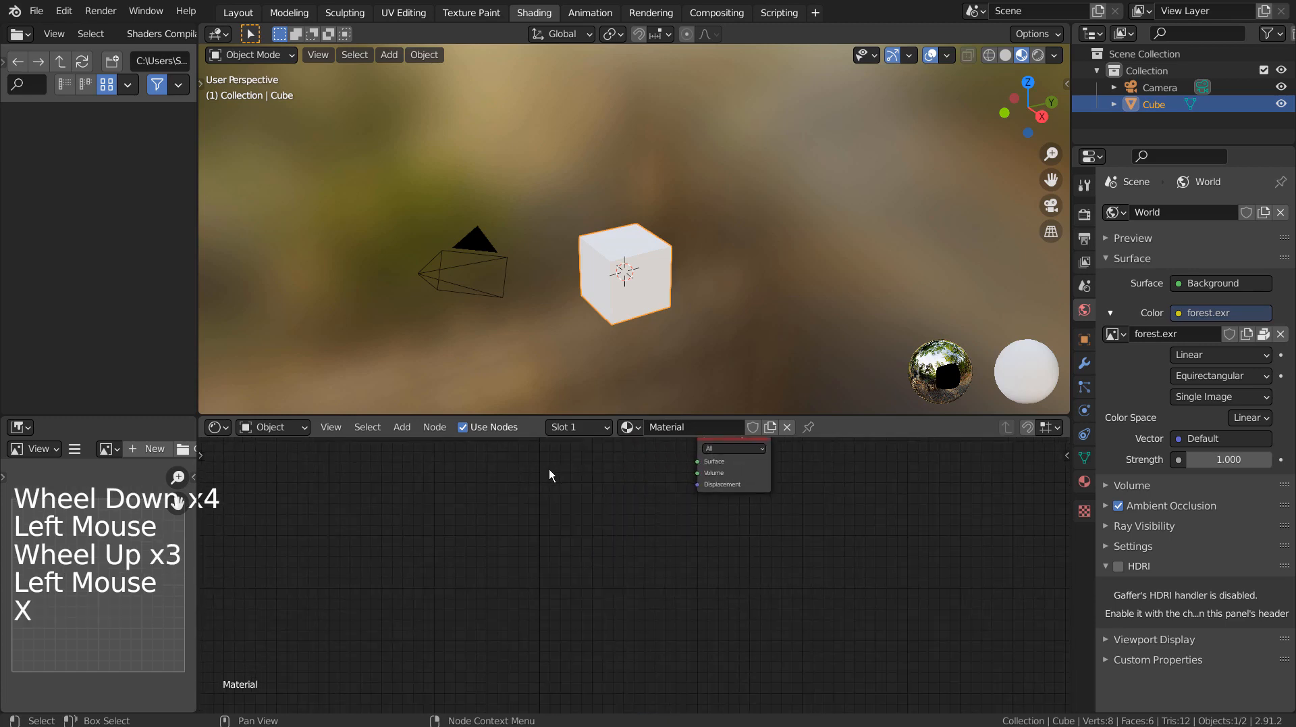
left_click(549, 468)
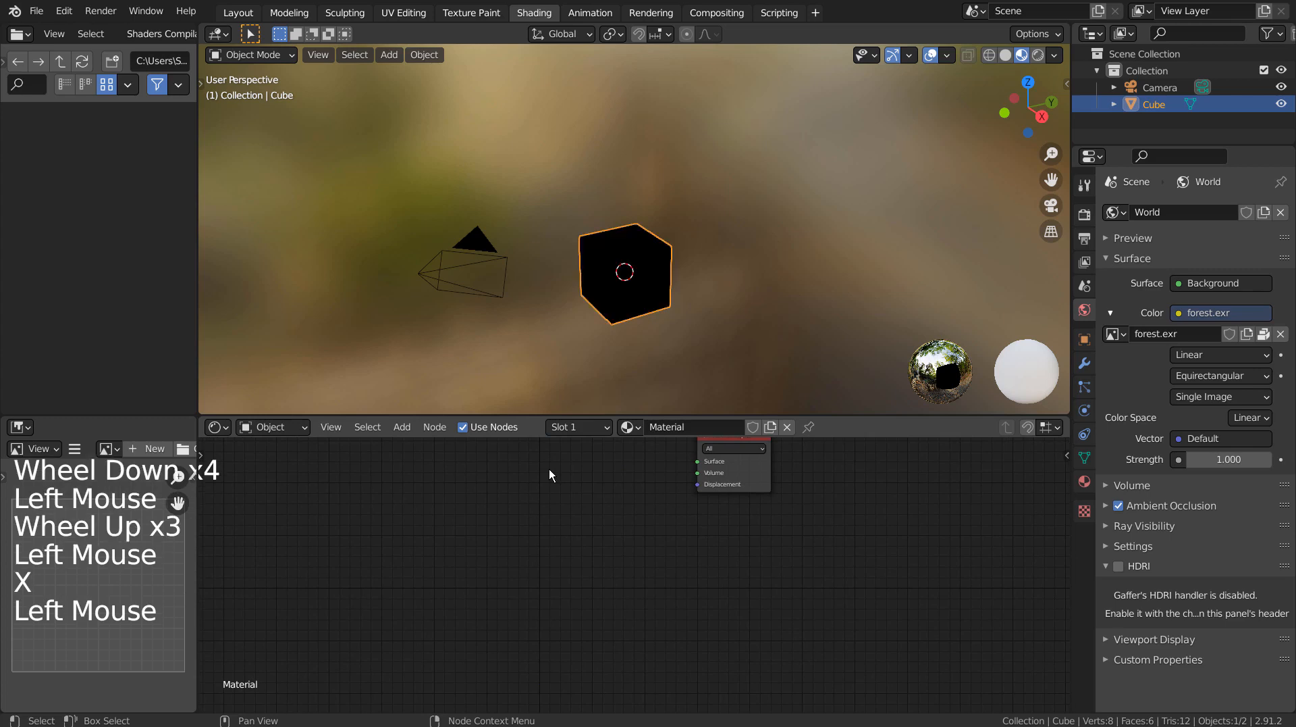
Step: Add a Diffuse BSDF node to the cube's material and place a duplicate directly below it
key("shift+a")
type("dif")
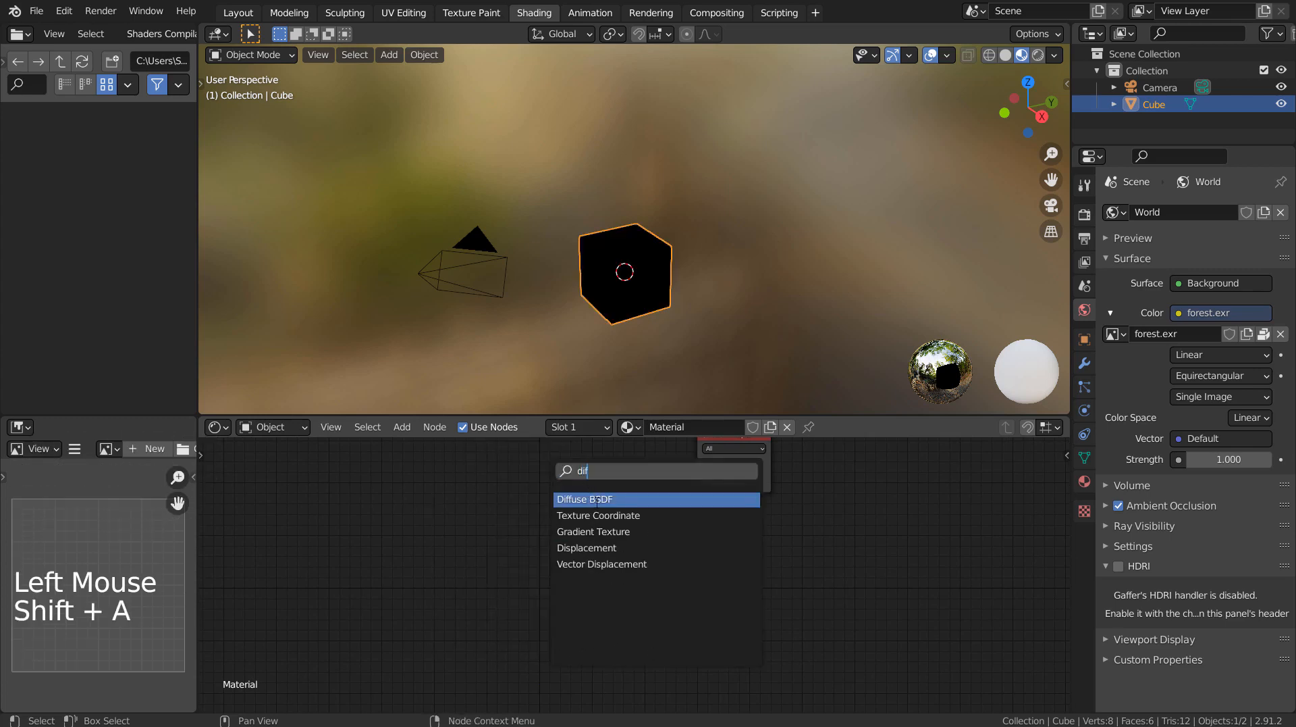
key("Return")
left_click(566, 488)
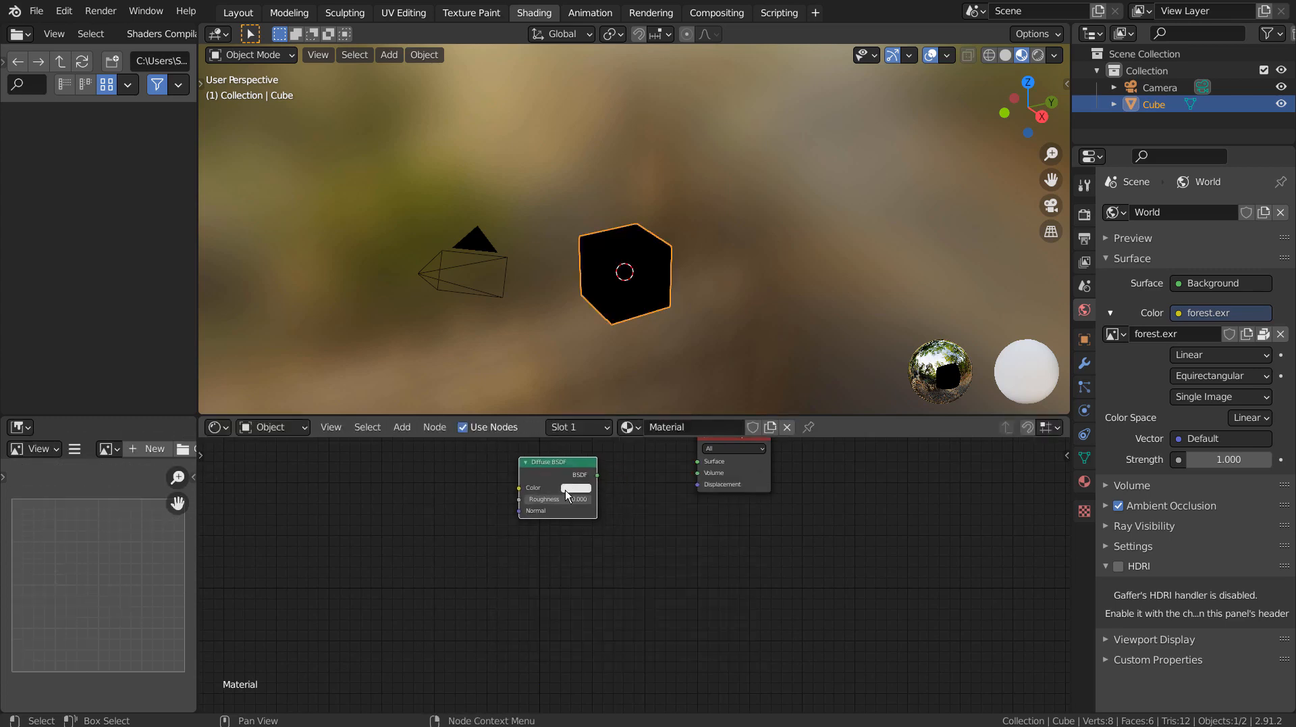
key("shift+d")
left_click(564, 566)
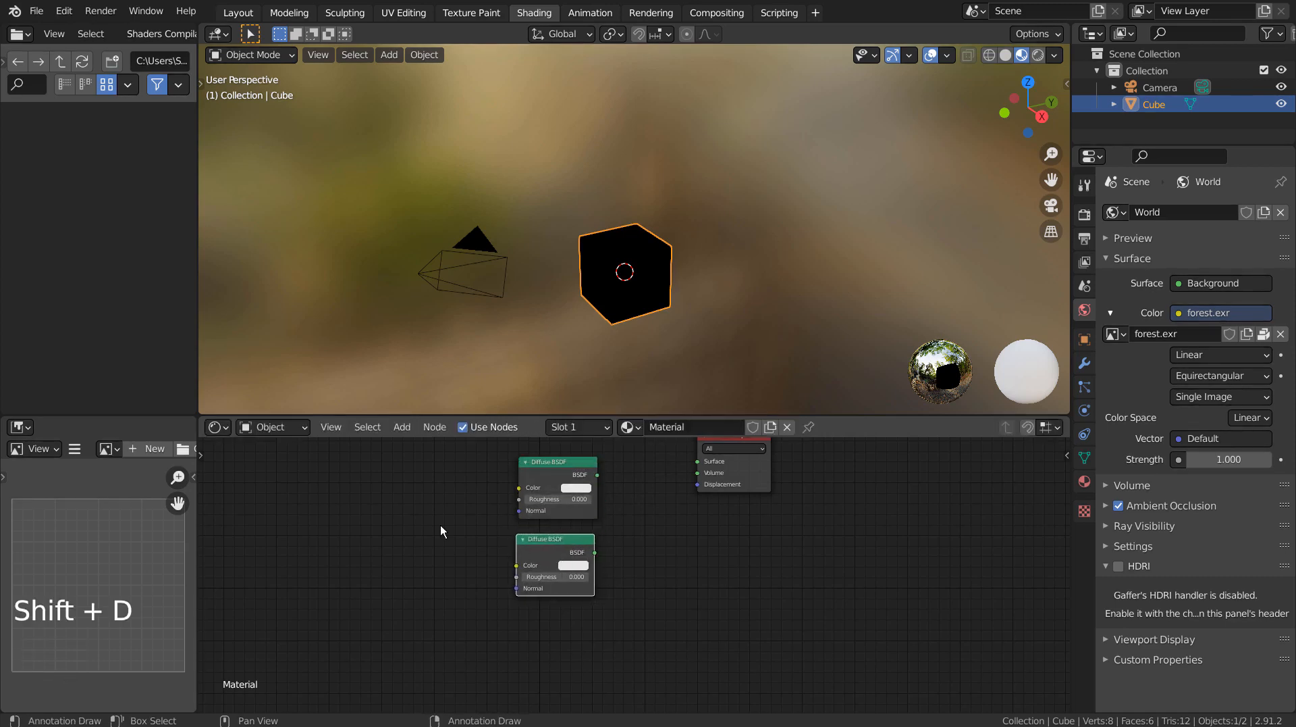
Step: Add a Mix Shader beside the two Diffuse BSDF nodes and shift the Material Output clear of it
key("shift+a")
type("mu")
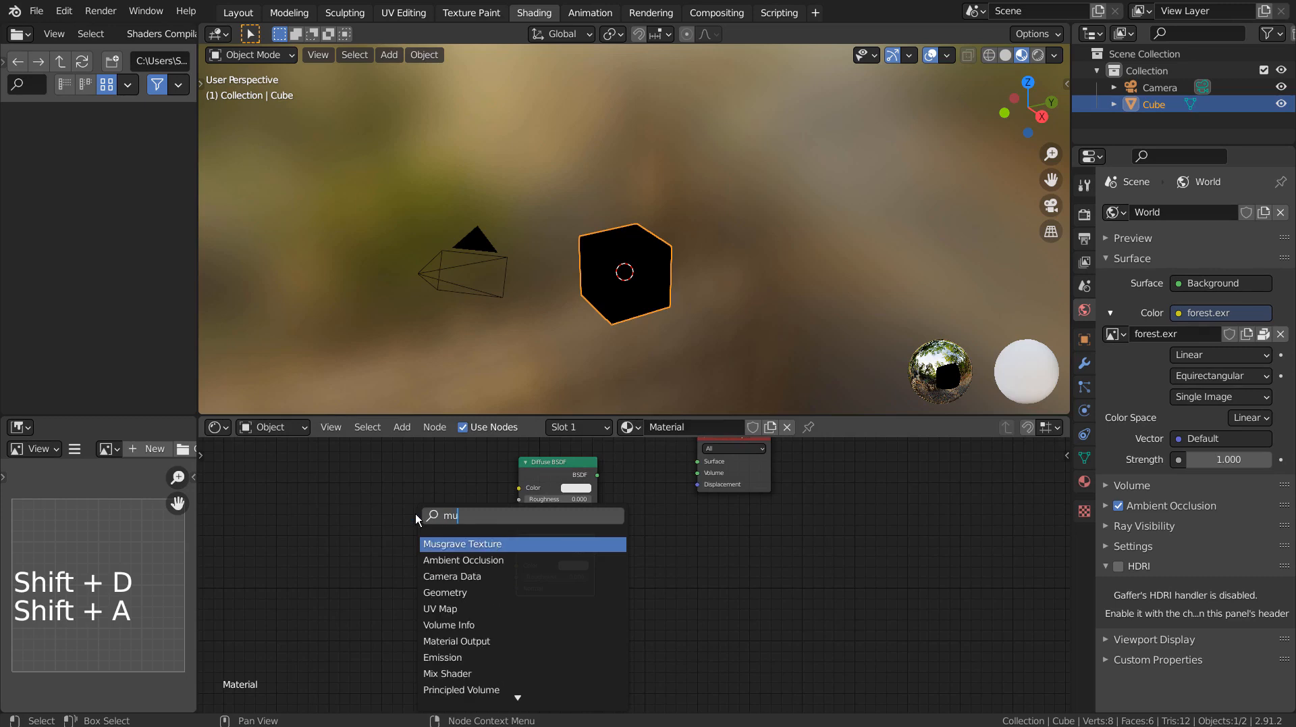
key("BackSpace")
type("ix")
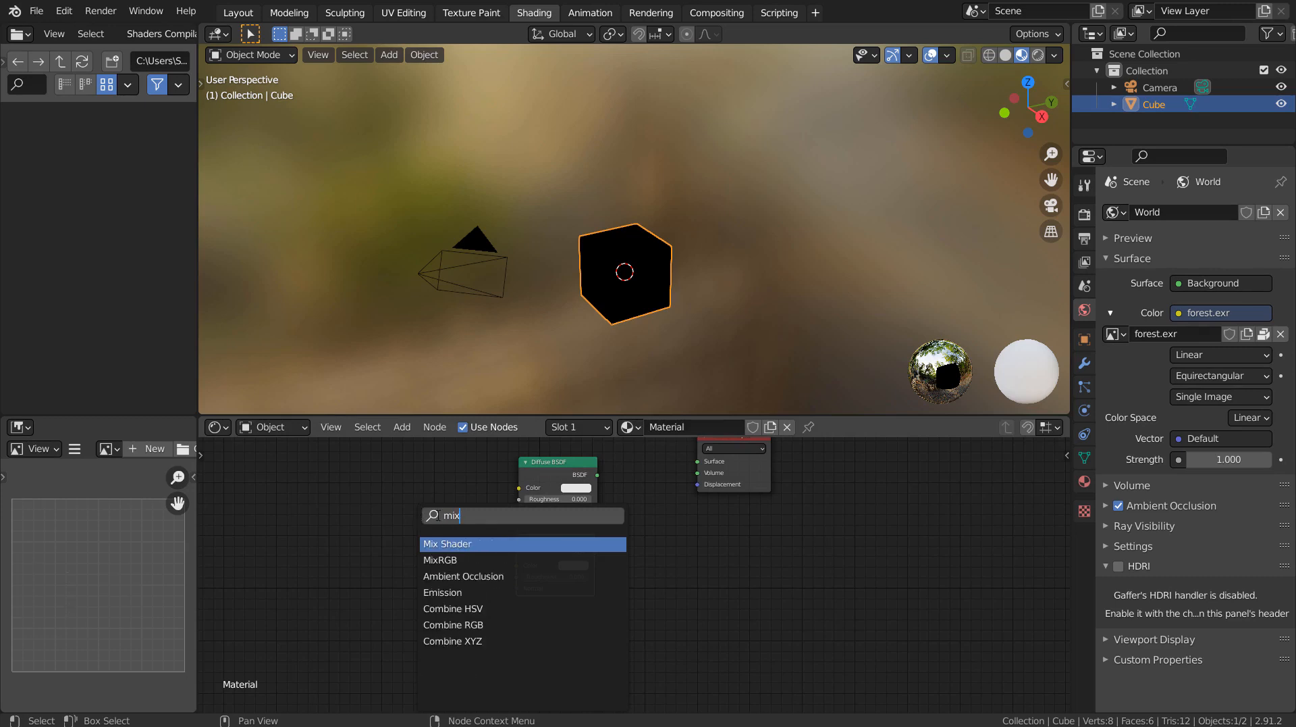
left_click(460, 544)
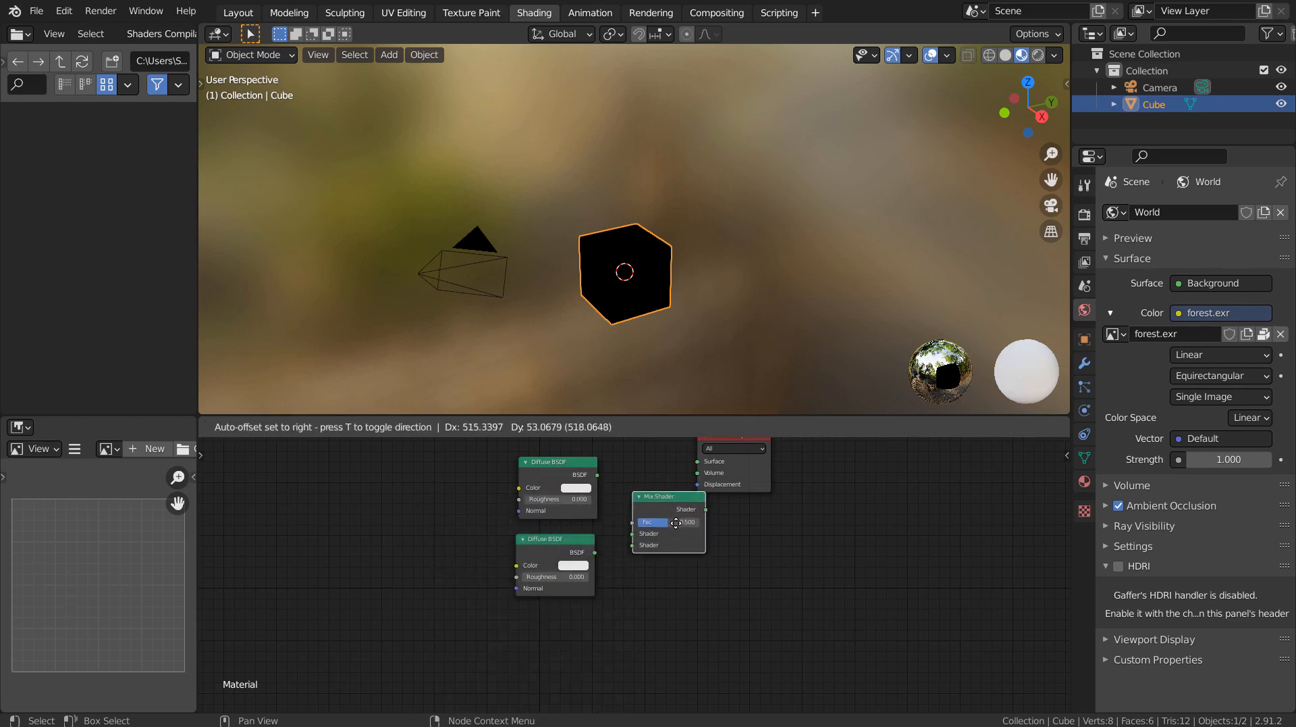
left_click(670, 524)
left_click_drag(744, 482, 781, 512)
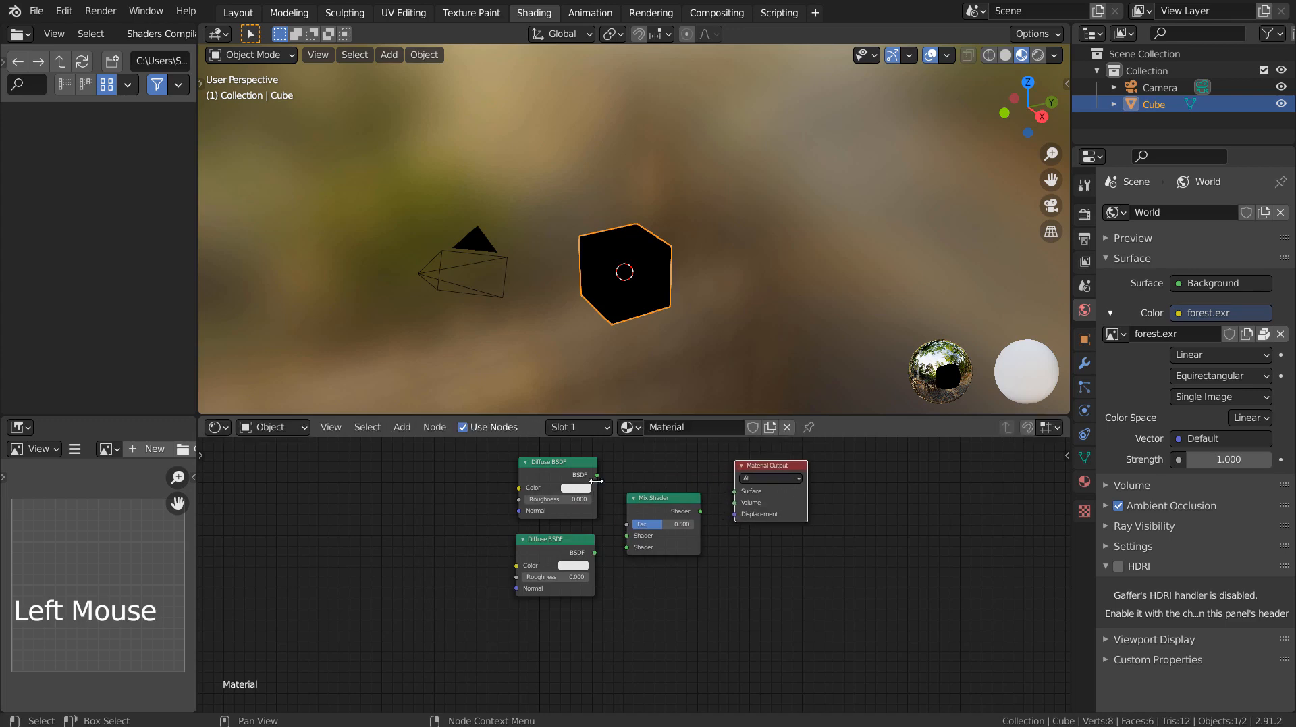
Step: Connect both Diffuse BSDF nodes to the Mix Shader's shader inputs and its output to the Material Output's Surface
left_click_drag(597, 480, 627, 547)
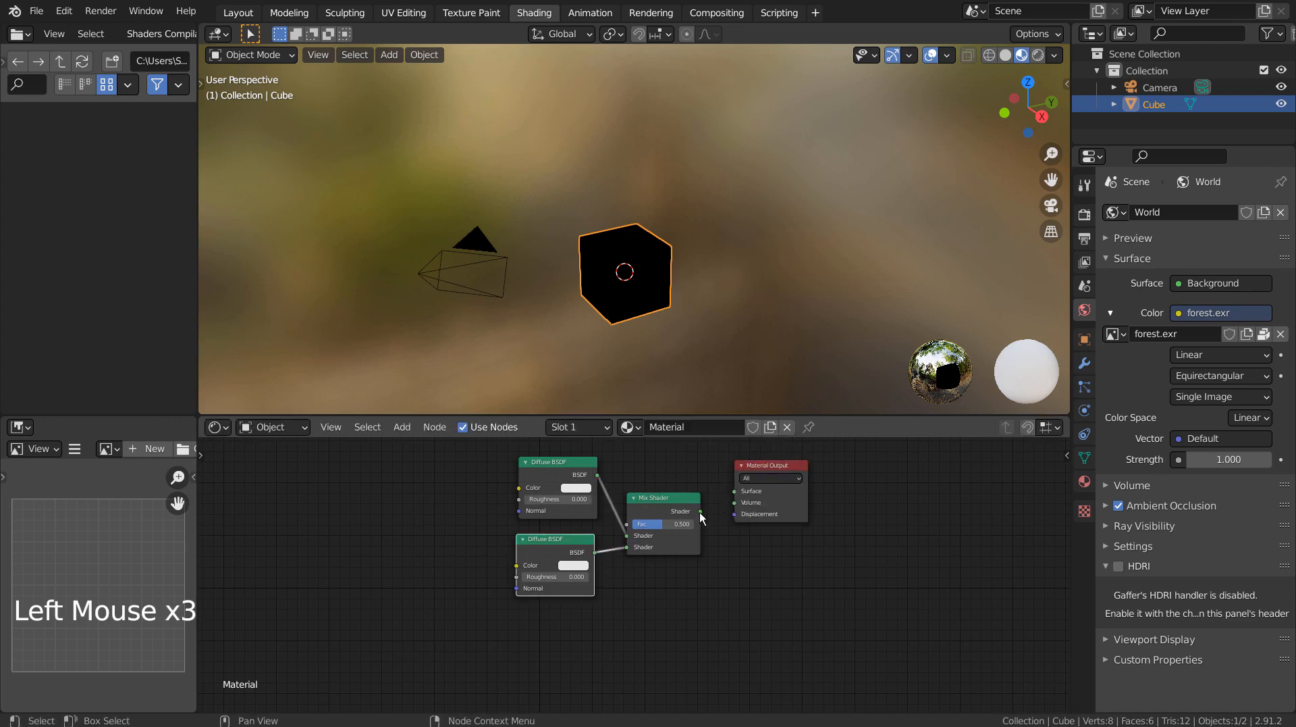
left_click_drag(699, 511, 734, 491)
Step: Set the upper Diffuse BSDF's color to yellow and the lower one's to red
scroll(634, 324, "up", 7)
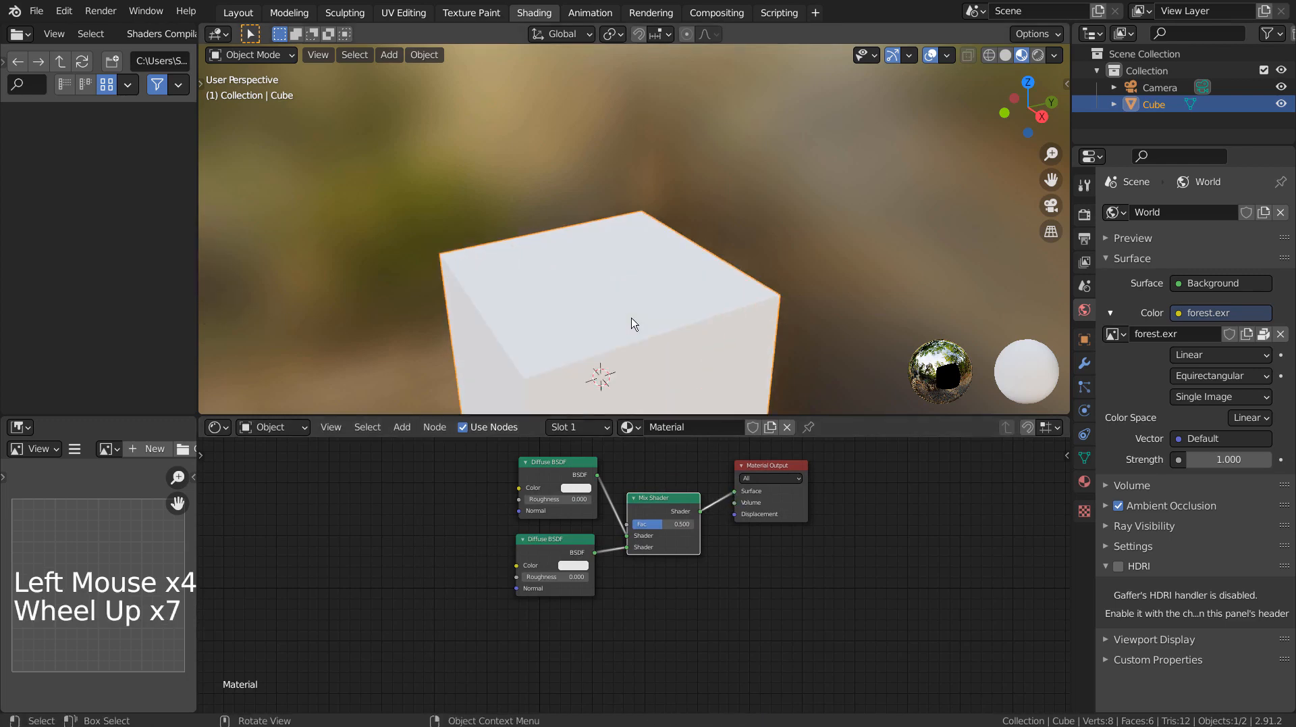
mouse_move(634, 324)
middle_mouse_down()
mouse_move(632, 240)
mouse_move(634, 296)
mouse_move(651, 169)
mouse_move(667, 197)
middle_mouse_up()
key("z")
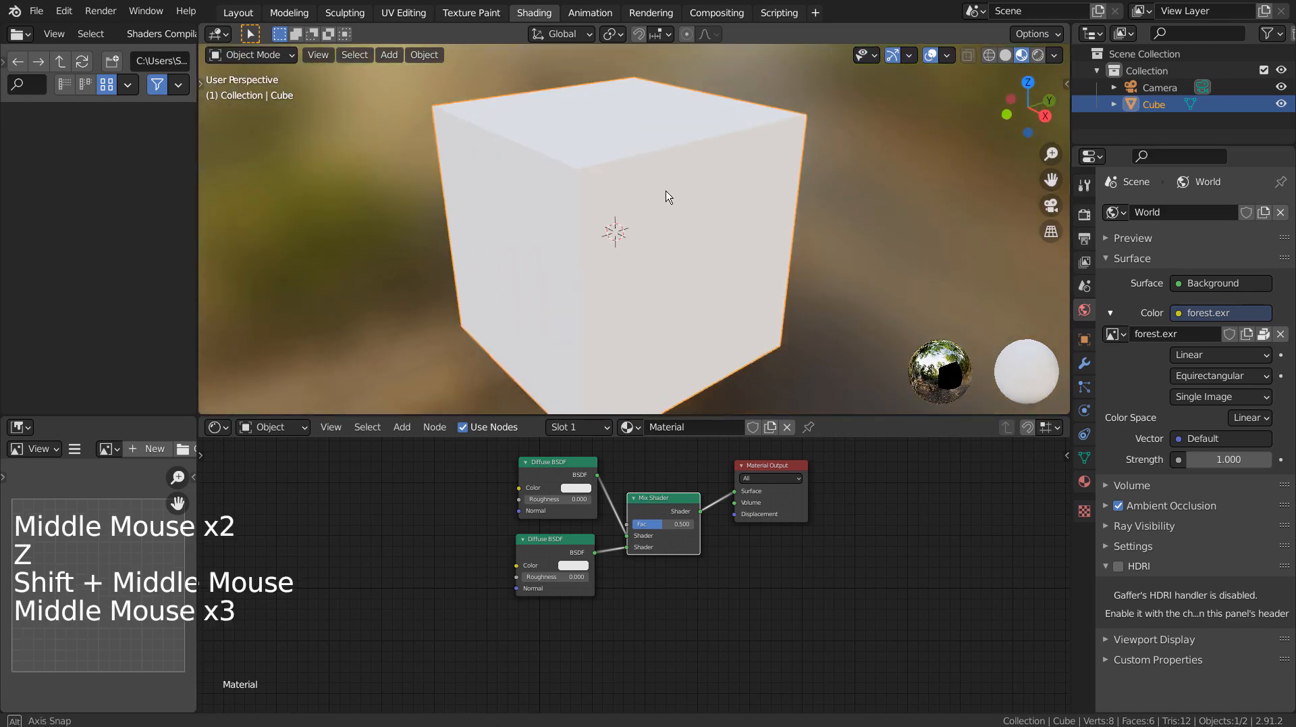
left_click(580, 489)
left_click(573, 392)
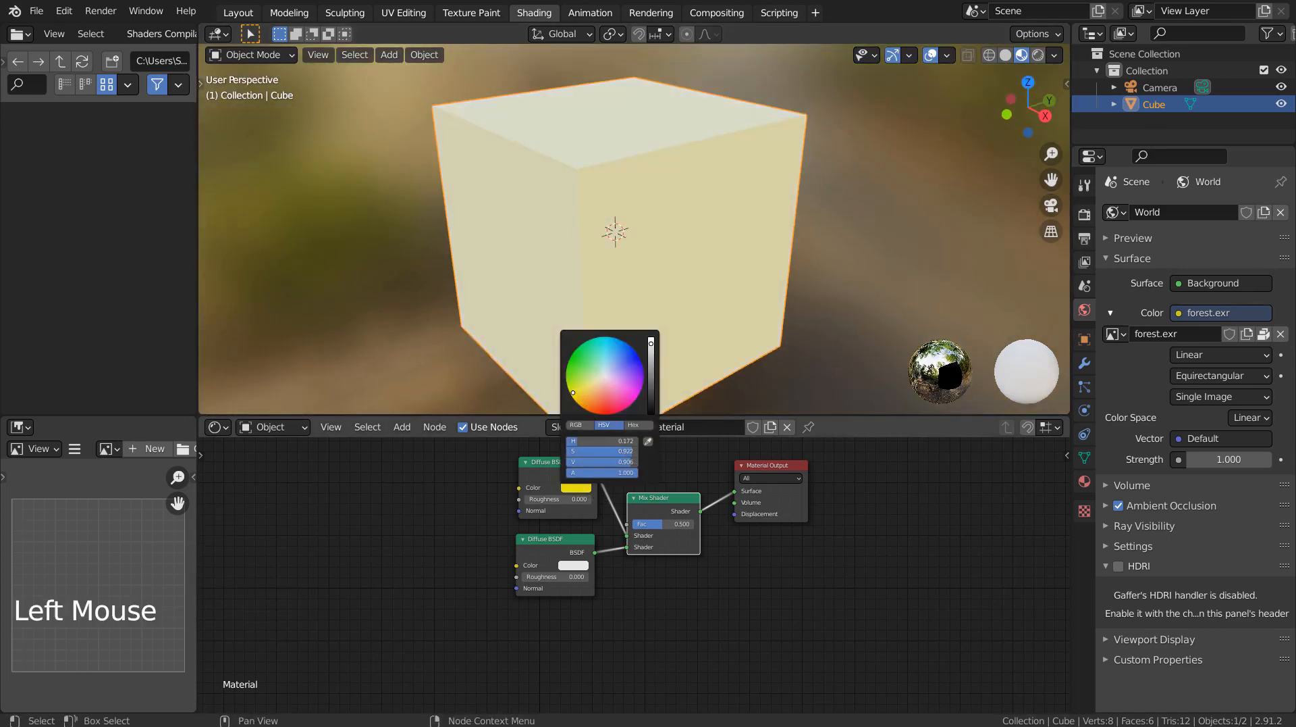
left_click(572, 565)
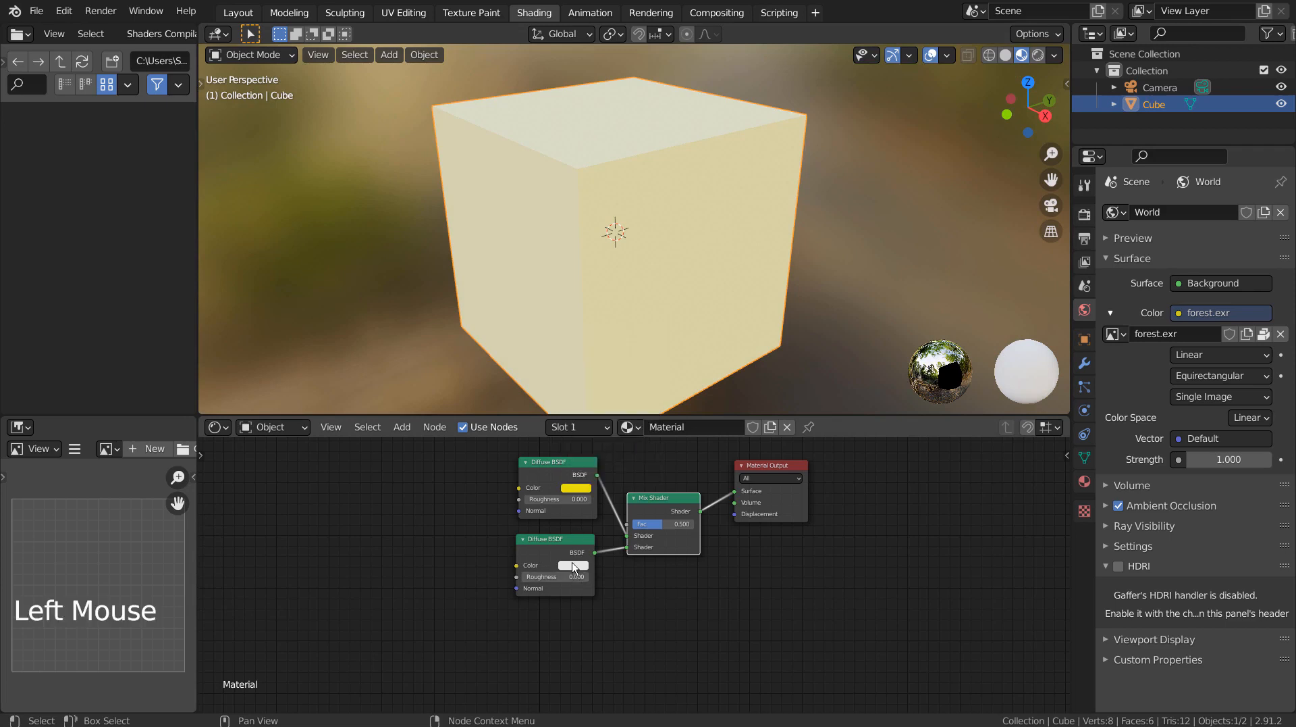
left_click(601, 481)
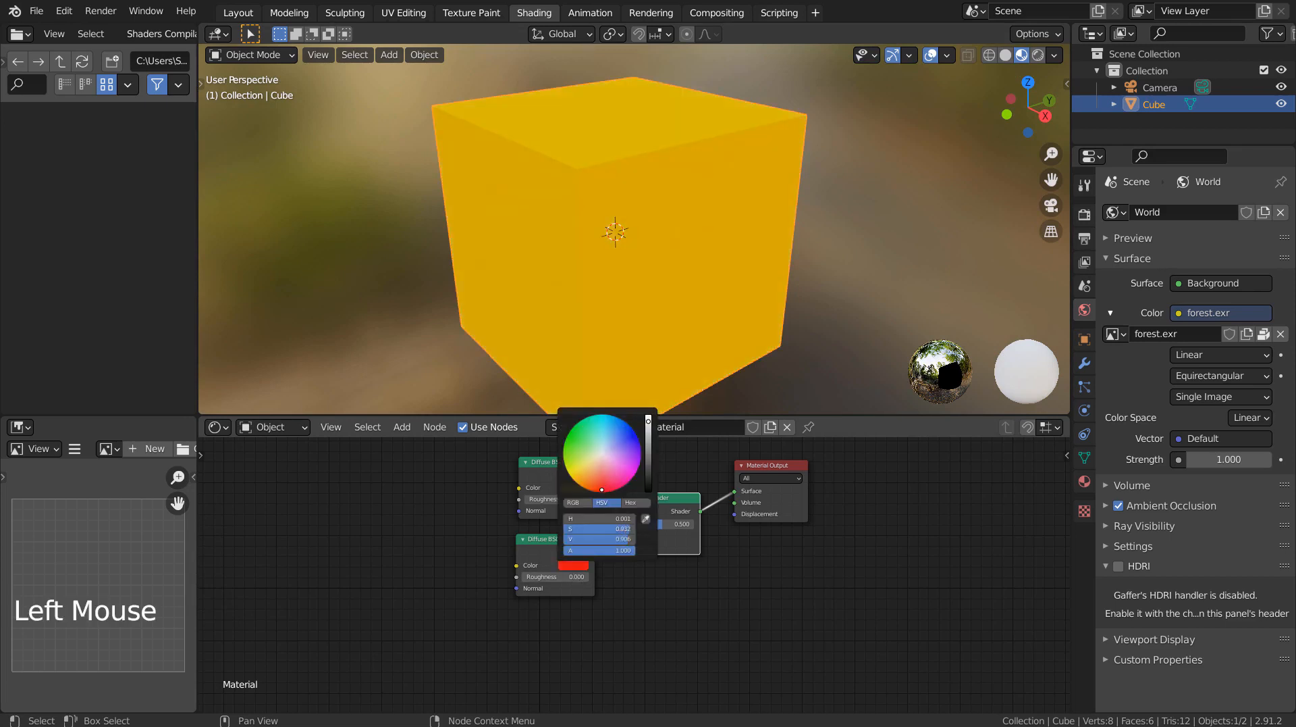
Step: Add a ColorRamp node in the empty space before the two Diffuse BSDF nodes
middle_click_drag(670, 273, 598, 297)
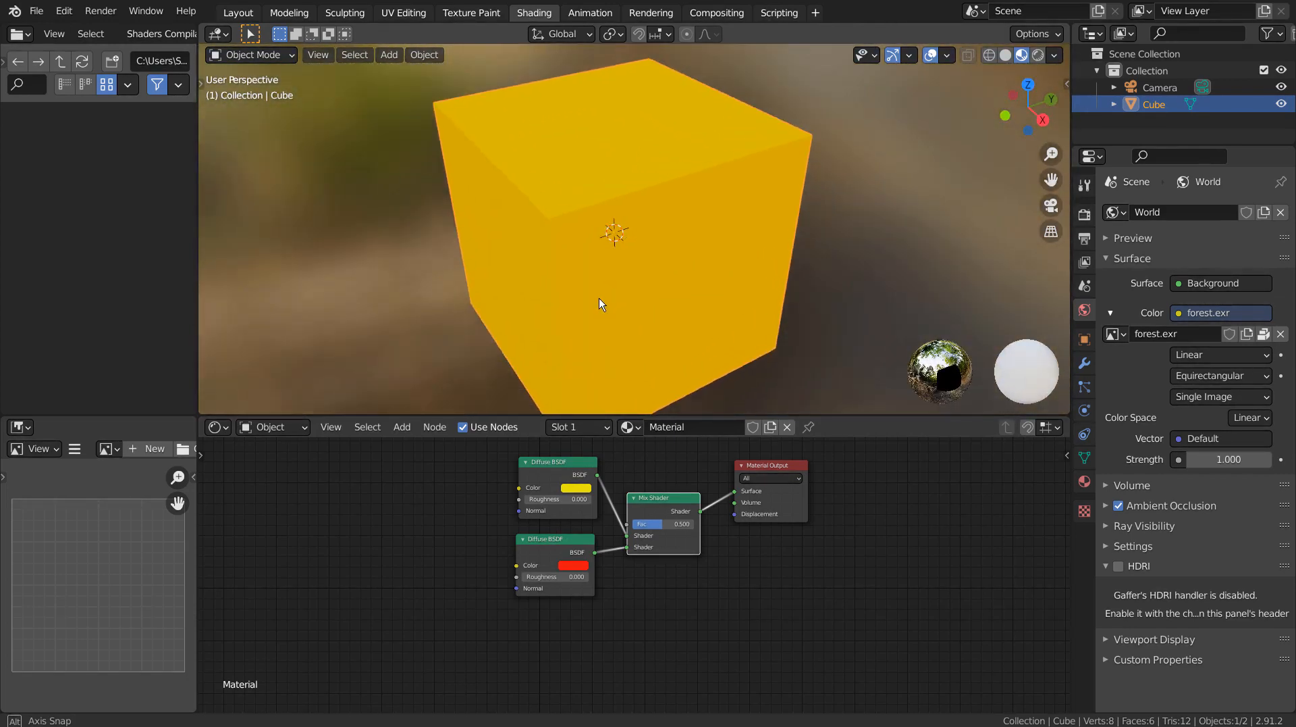
left_click(556, 471)
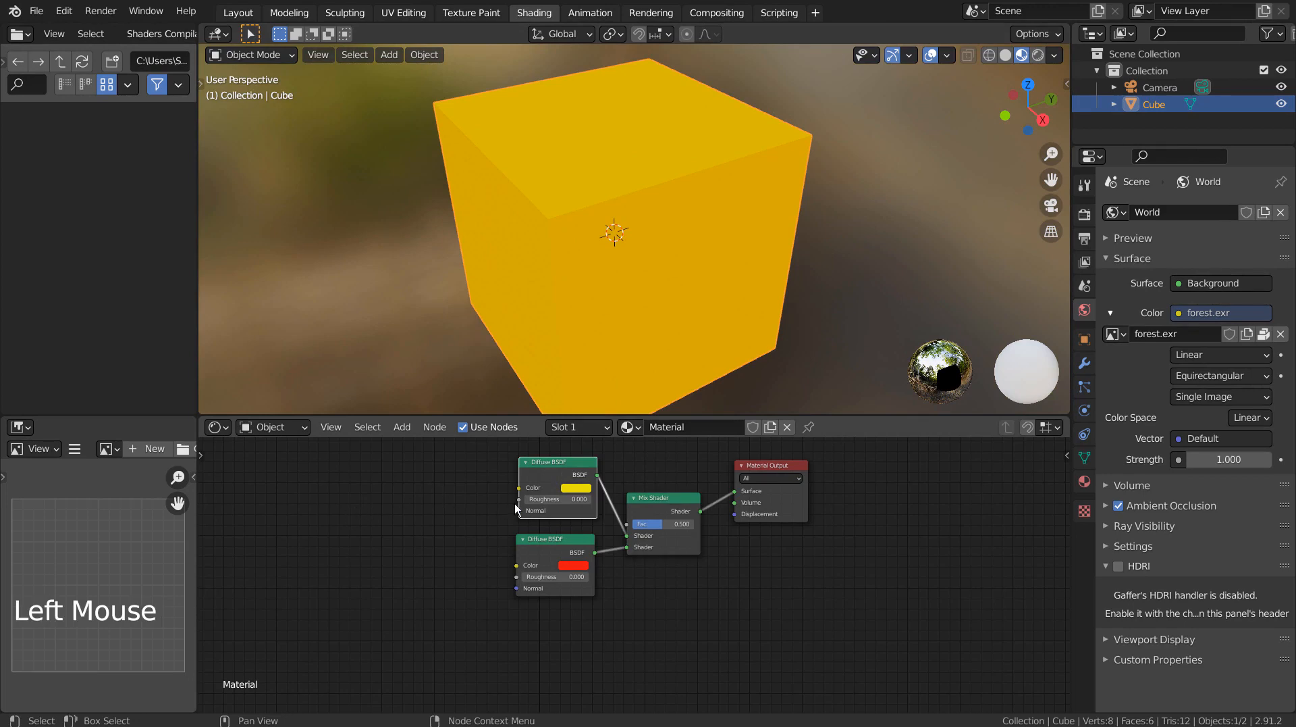
middle_click_drag(501, 517, 493, 585, "shift")
left_click(385, 510)
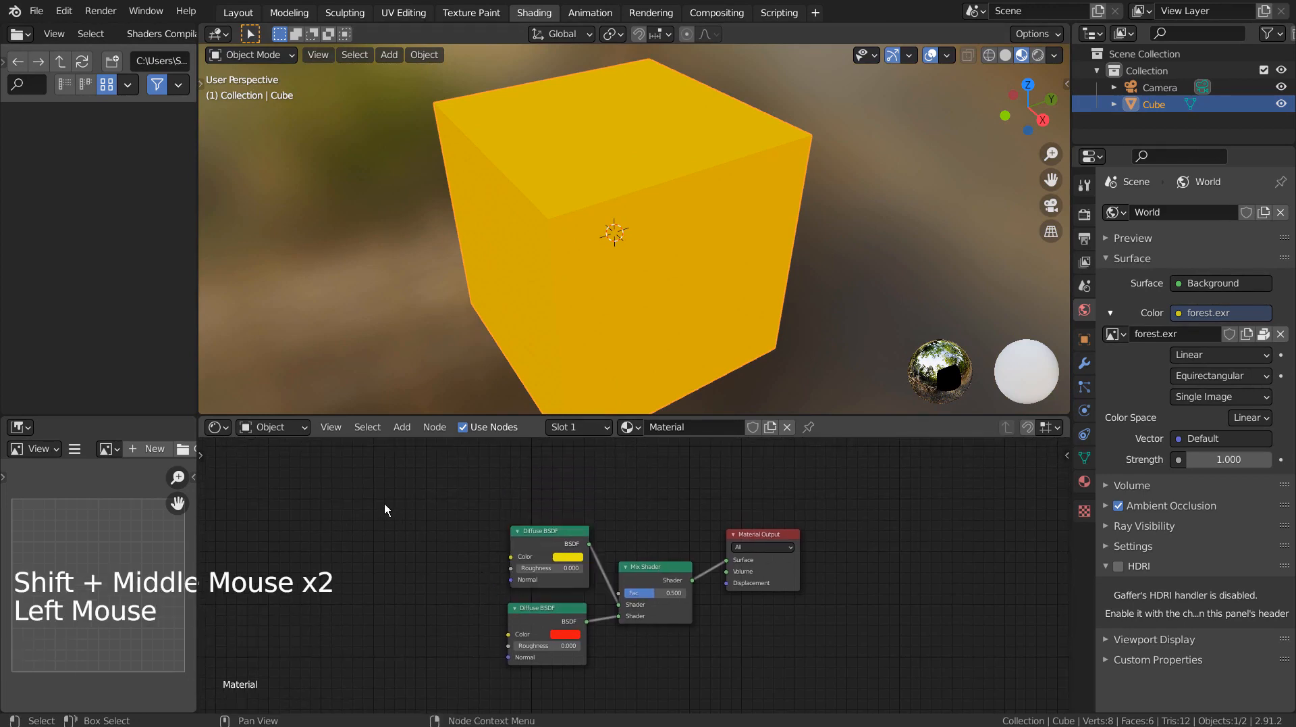
key("shift+a")
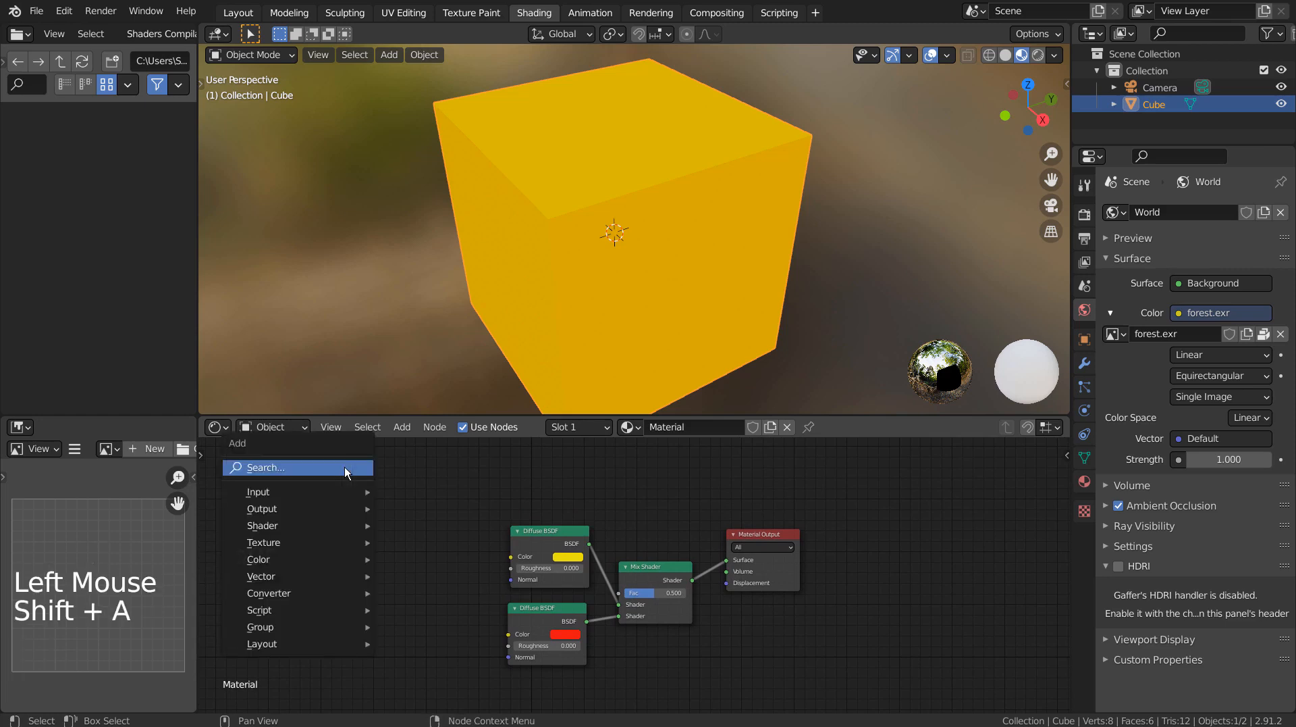
left_click(344, 472)
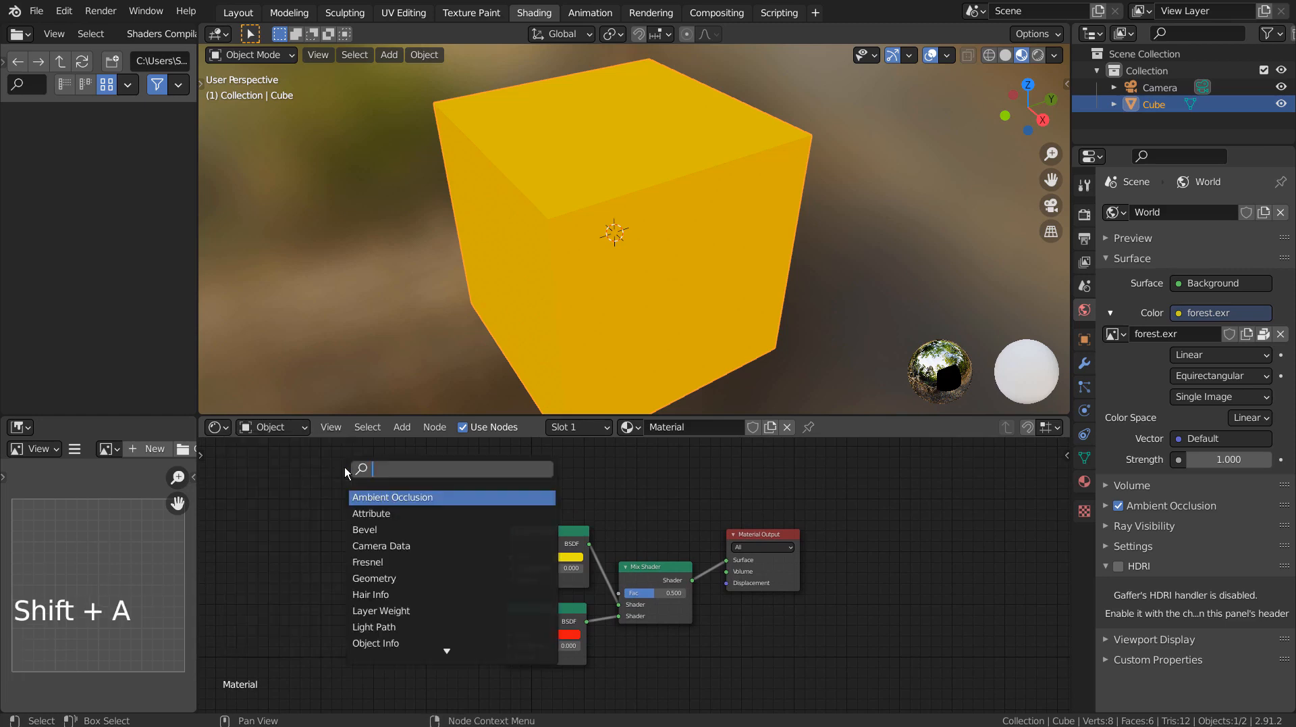
type("col")
key("Down")
key("Return")
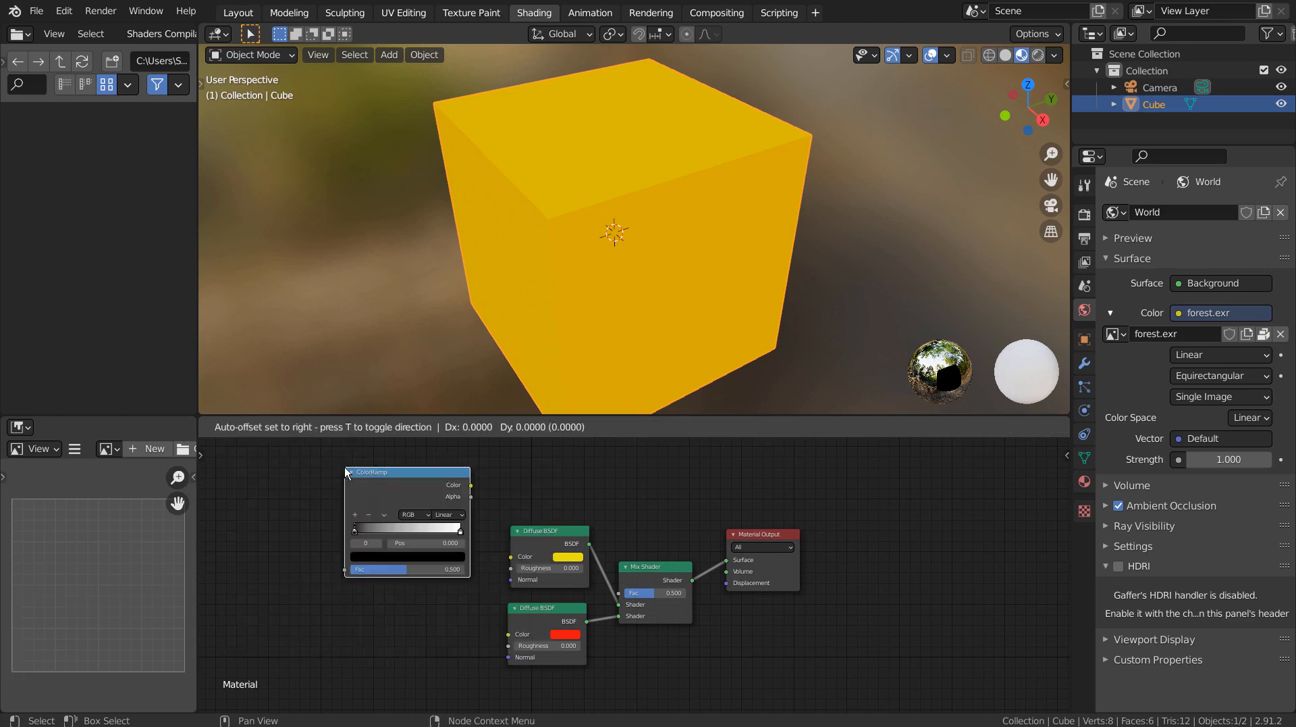
left_click(344, 467)
Step: Stack the two Diffuse BSDF nodes below the ColorRamp and connect the ramp's Color to the Mix Shader's Fac
left_click_drag(573, 532, 453, 590)
left_click_drag(553, 612, 438, 671)
left_click_drag(471, 485, 617, 592)
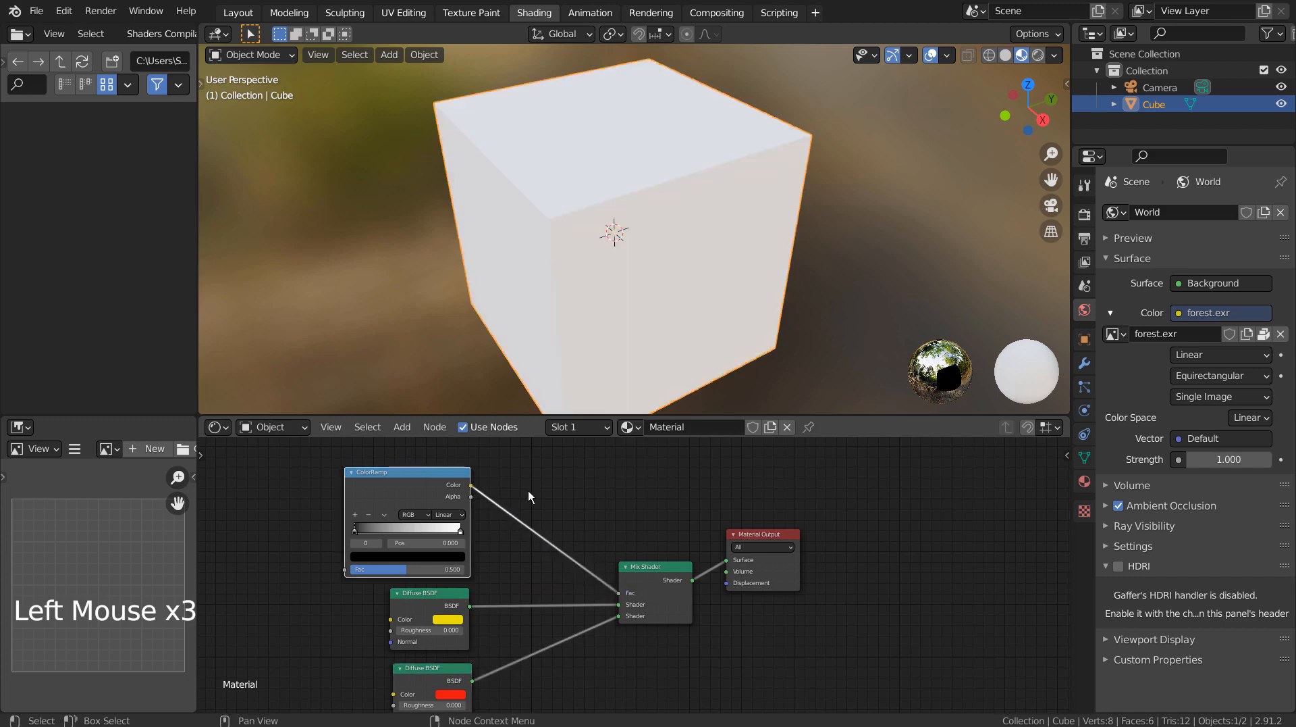
Step: Try sliding the ColorRamp's white and black stops, returning them to positions 1.000 and 0.000
mouse_move(460, 530)
left_mouse_down()
mouse_move(382, 528)
mouse_move(467, 533)
left_mouse_up()
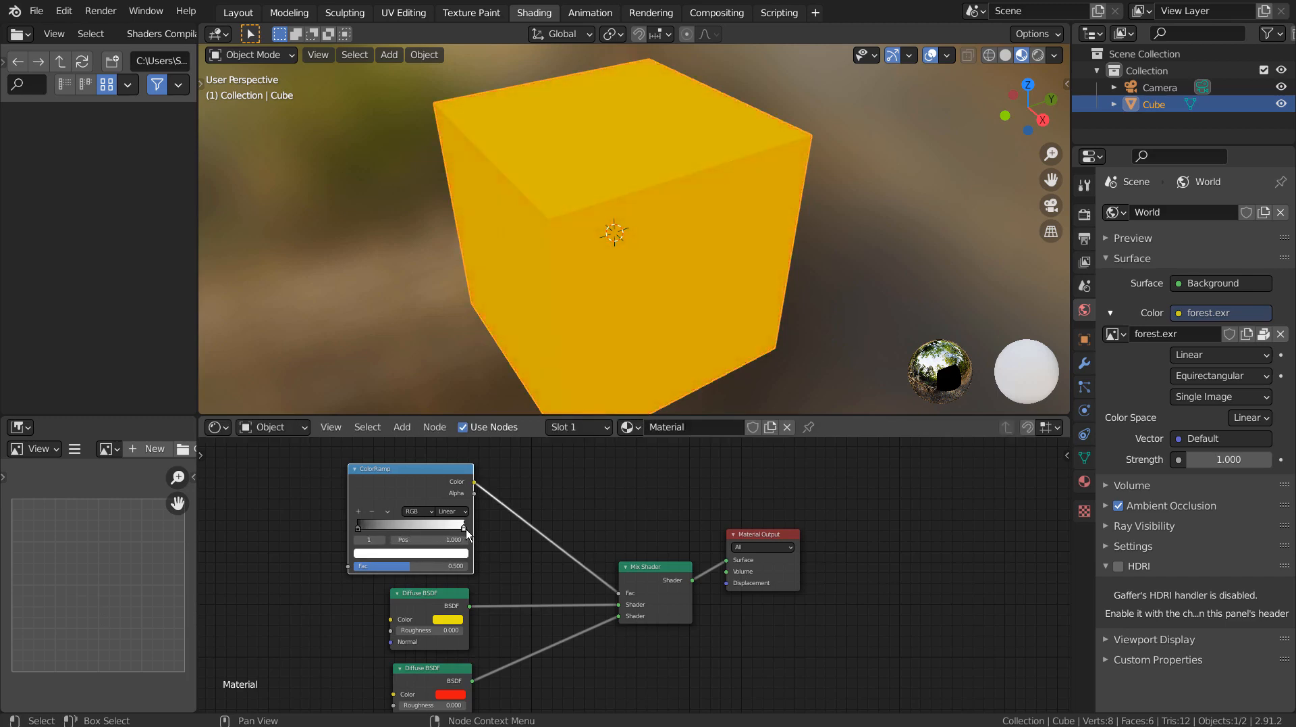
mouse_move(359, 528)
left_mouse_down()
mouse_move(440, 528)
mouse_move(361, 532)
left_mouse_up()
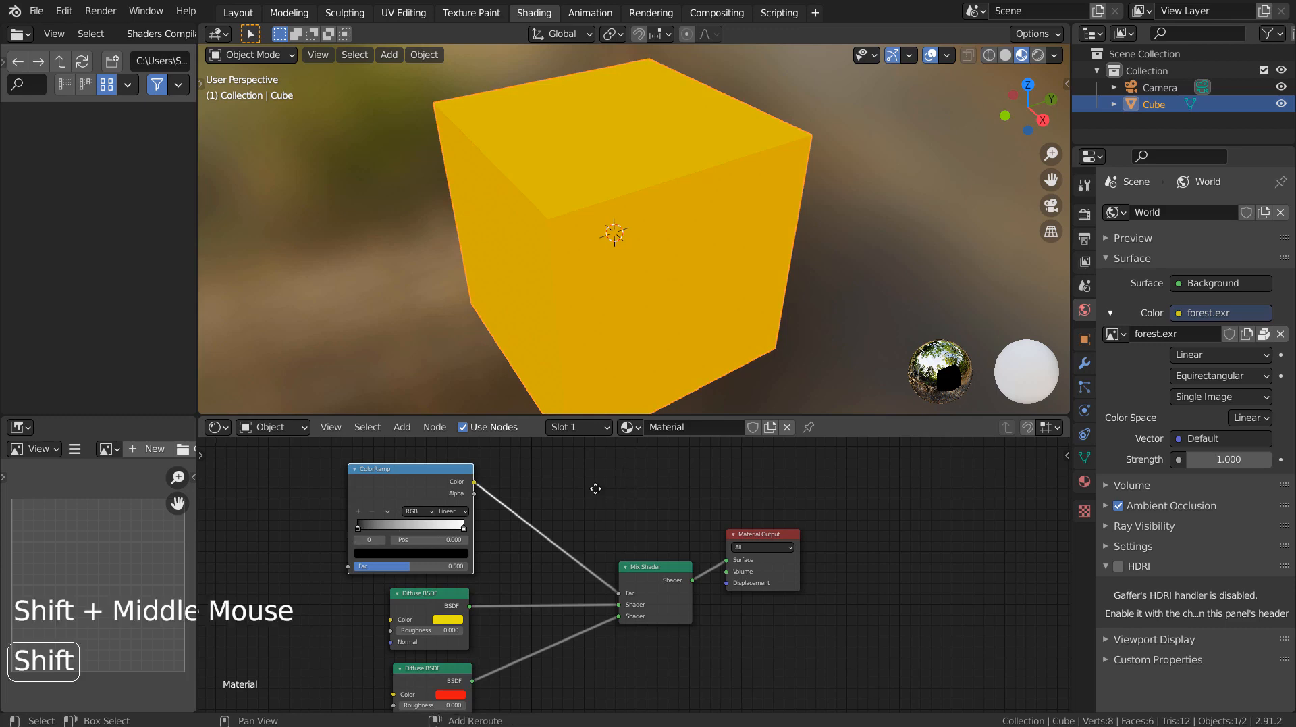
Step: Add a Separate XYZ node before the ColorRamp and connect its Z output to the ramp's Fac
left_click_drag(596, 486, 788, 486, "shift")
left_click(452, 482)
key("shift+a")
left_click(452, 483)
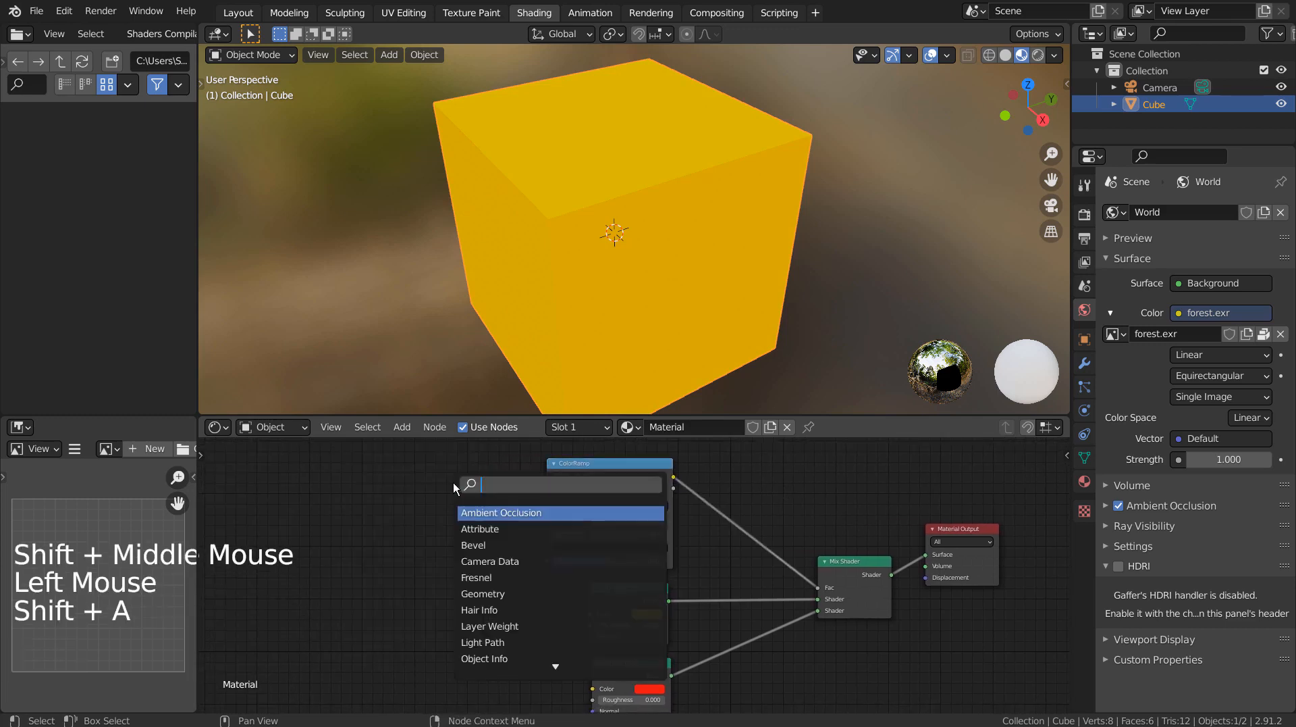
type("se")
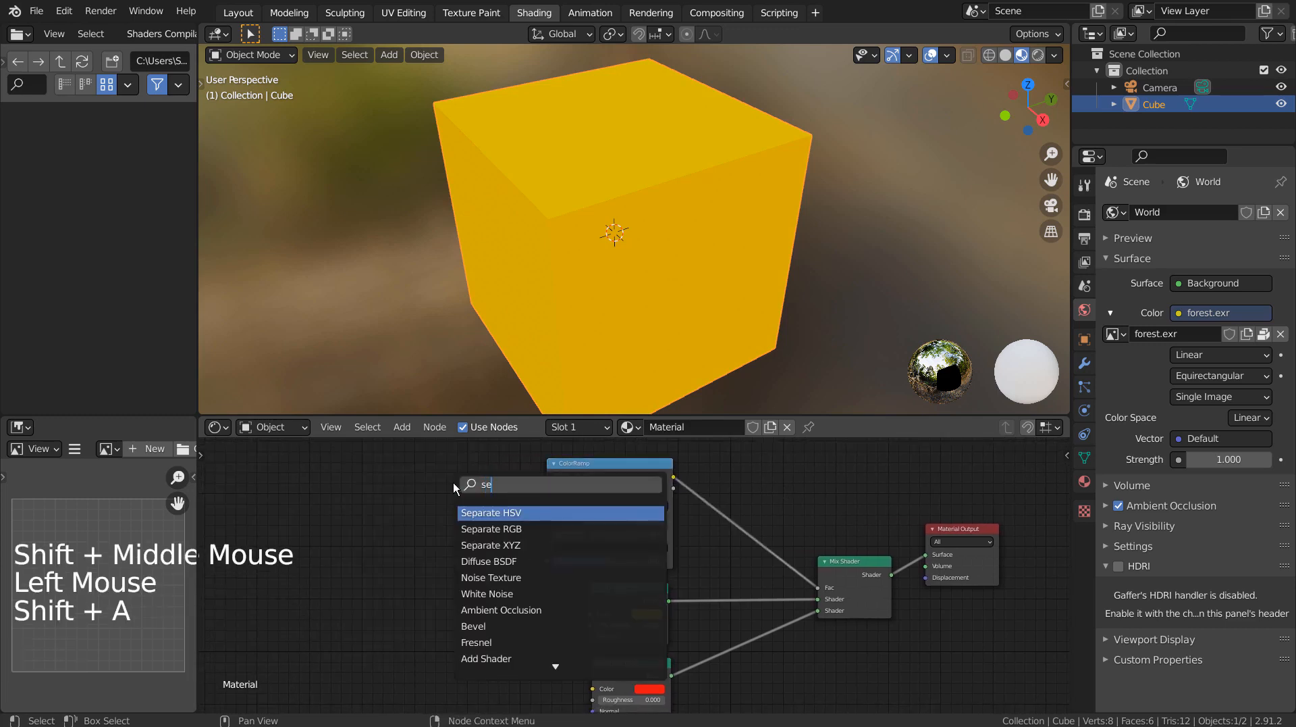
left_click(472, 545)
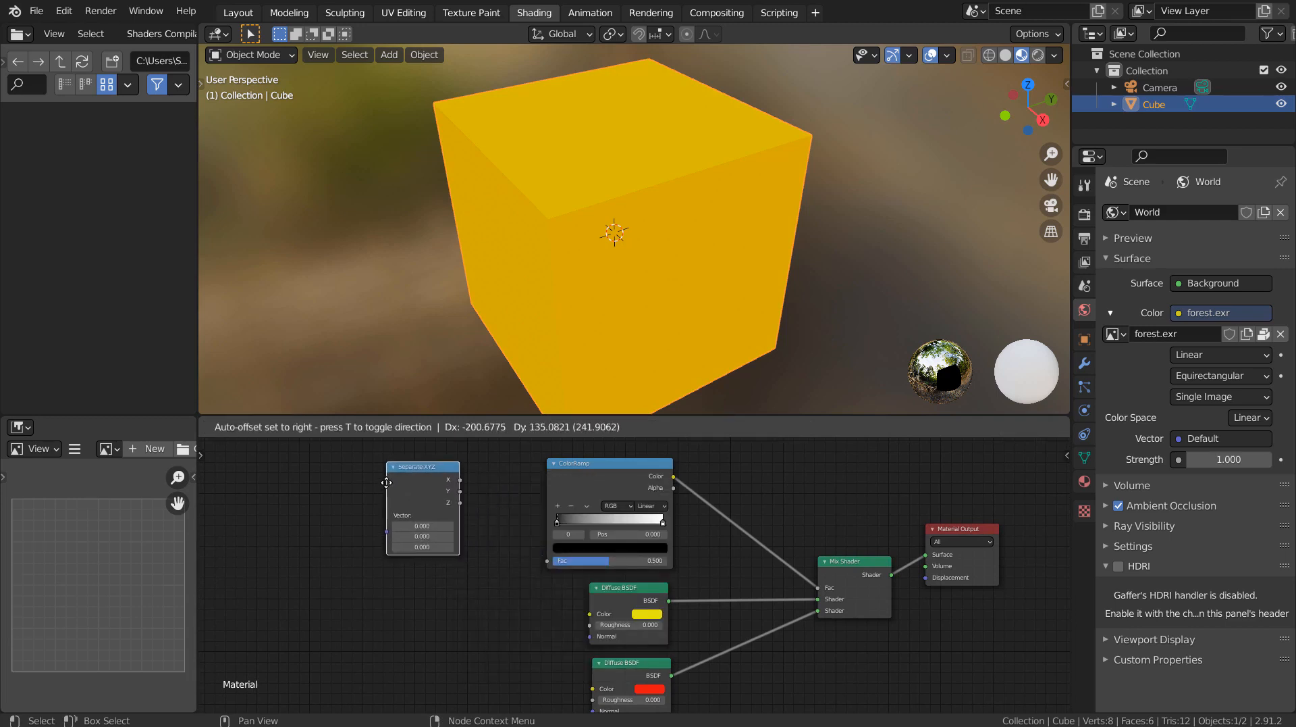
left_click(456, 514)
left_click_drag(459, 504, 548, 563)
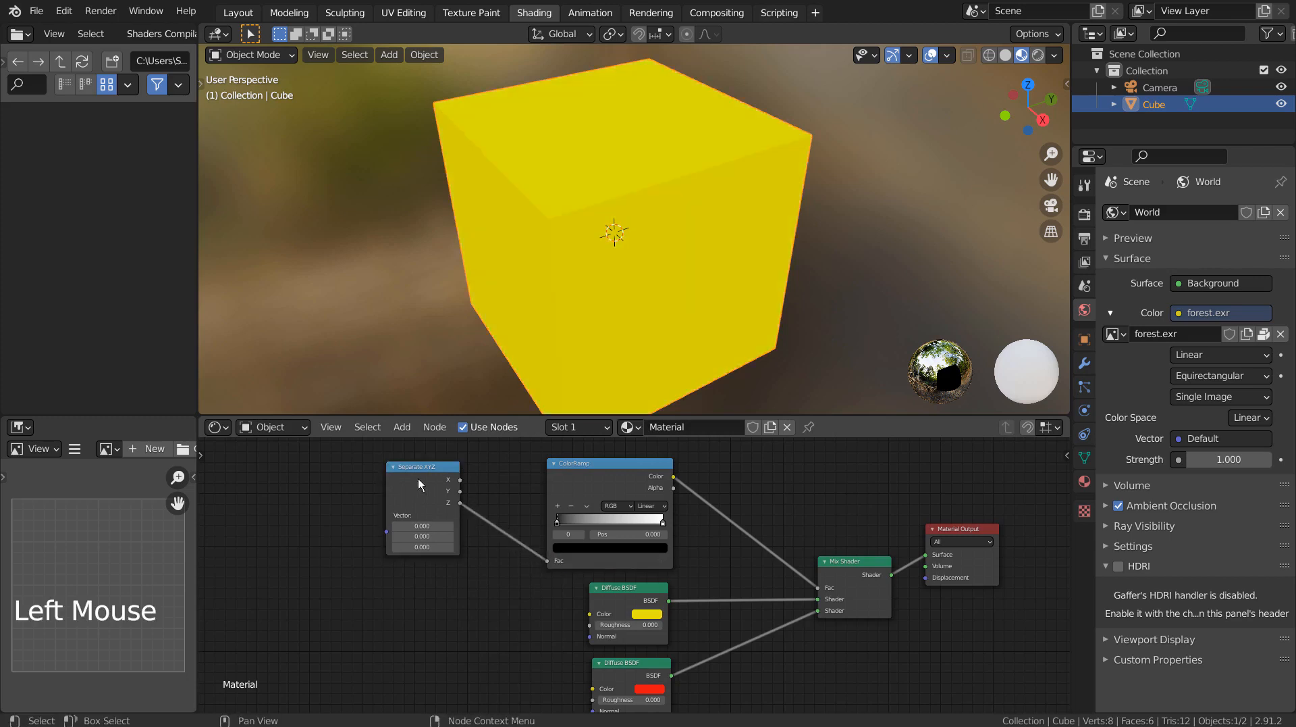
Step: Generate a texture mapping setup for the Separate XYZ node and delete its Image Texture and Mapping nodes, keeping Texture Coordinate
left_click(418, 478)
key("ctrl+t")
middle_click_drag(344, 512, 650, 537, "shift")
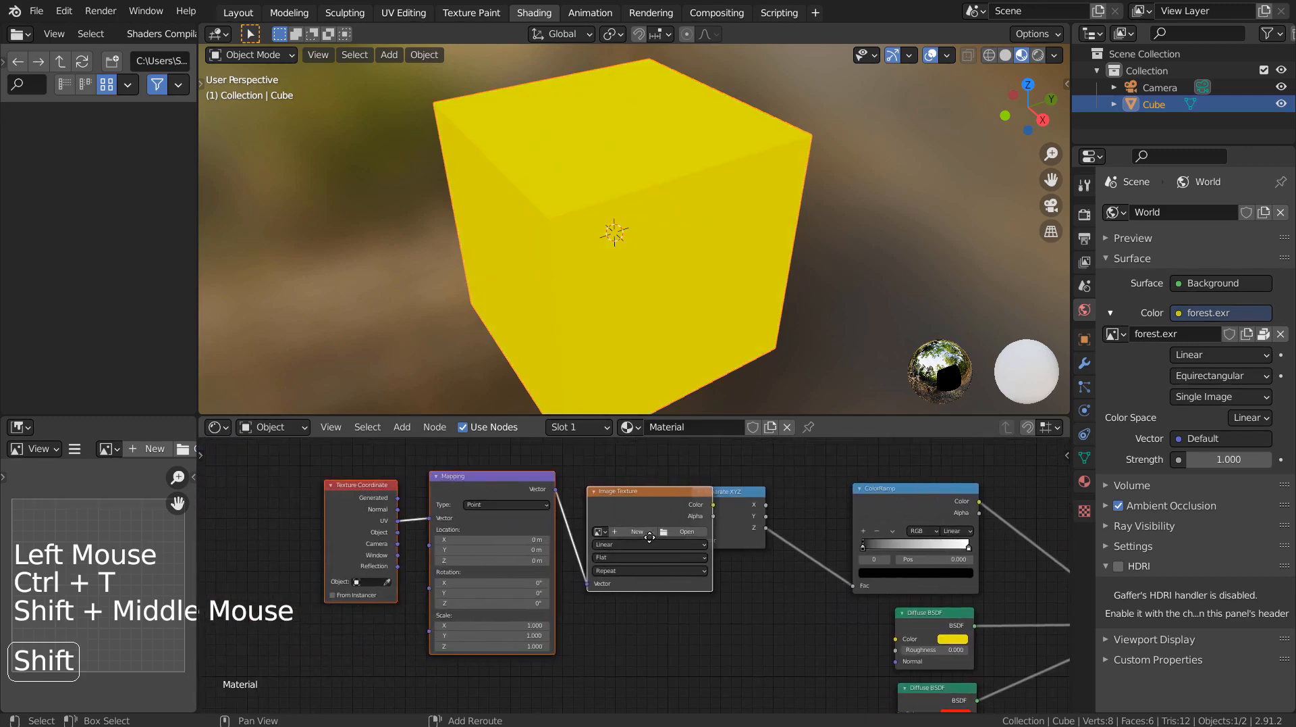
left_click(626, 513)
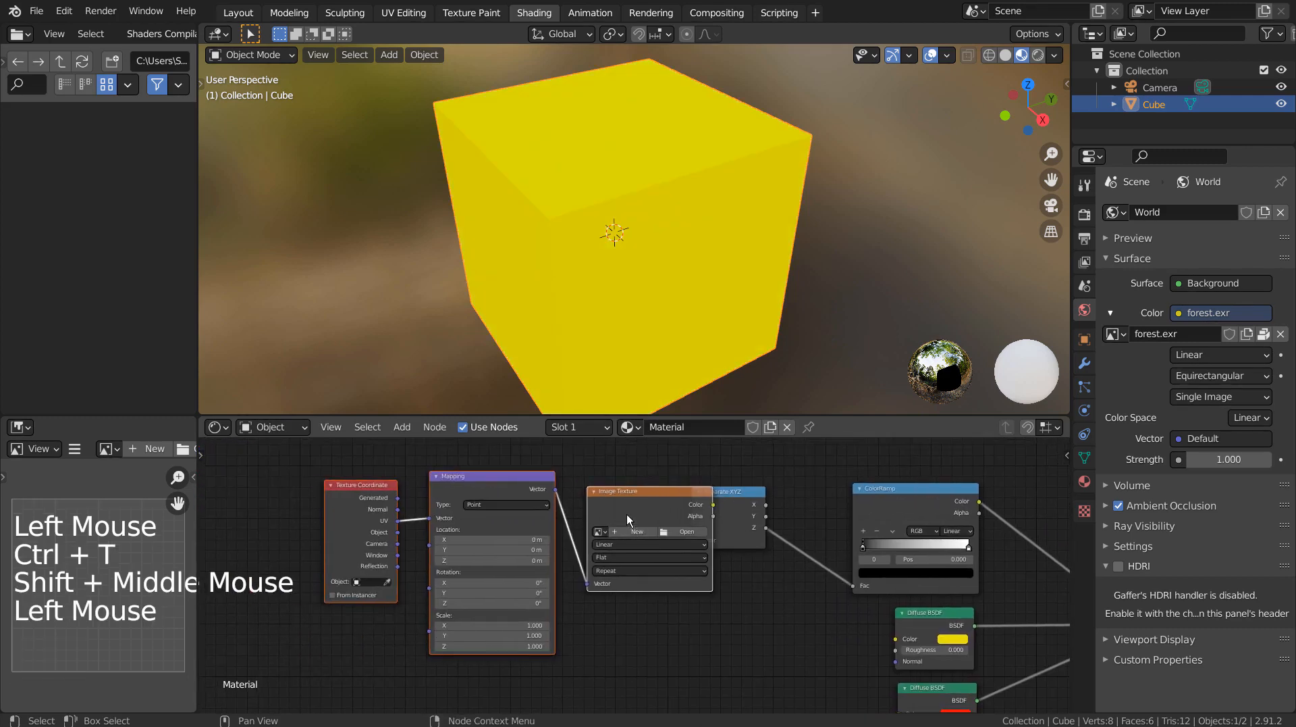
left_click(492, 488, "shift")
key("x")
Step: Connect the Texture Coordinate's Generated output to the Separate XYZ's Vector and move the Texture Coordinate node next to it
left_click_drag(398, 497, 691, 558)
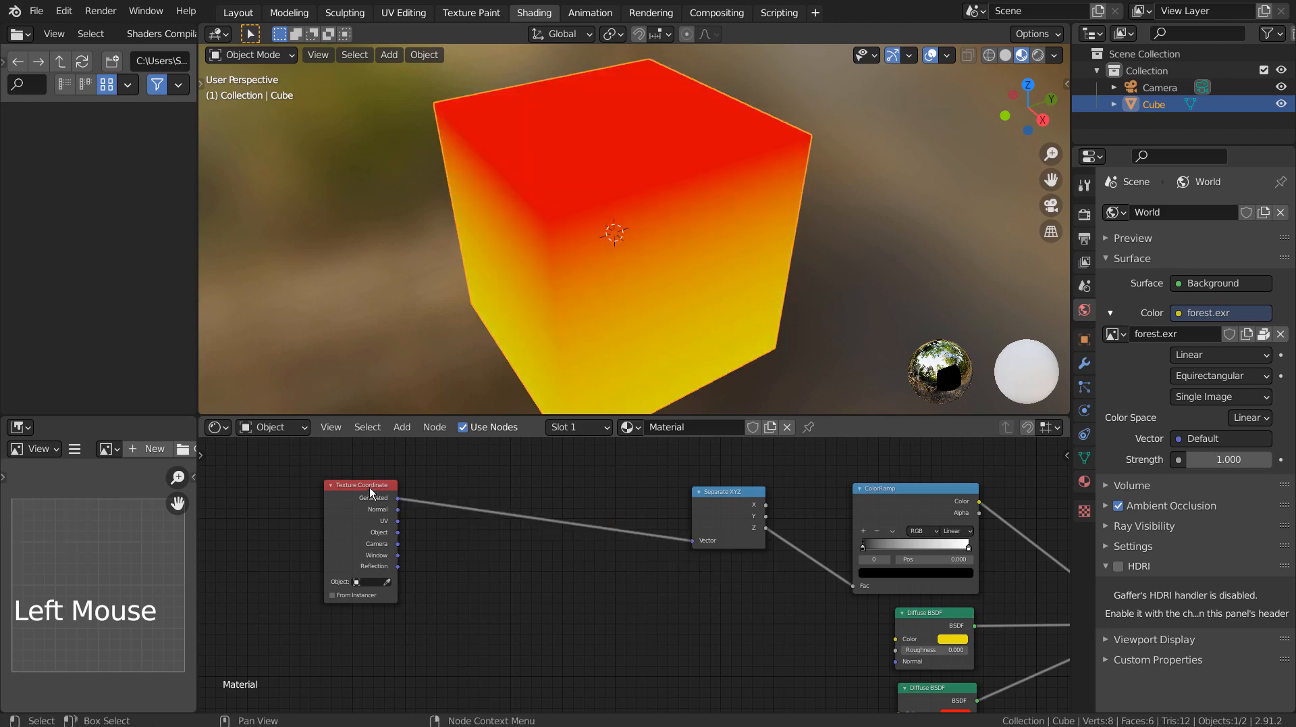
left_click_drag(370, 488, 624, 492)
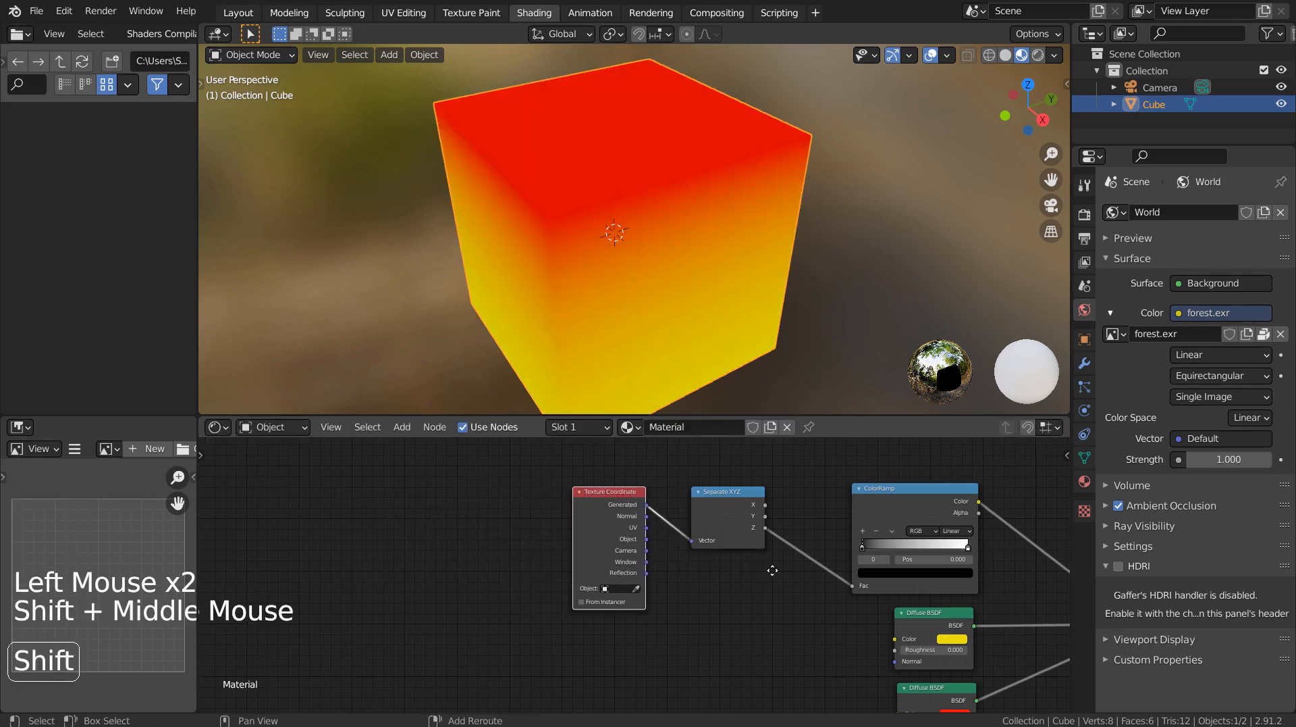
Step: Try sliding the ColorRamp's white stop, return it to 1.000, and inspect the gradient on the cube's sides
middle_click_drag(789, 571, 518, 547, "shift")
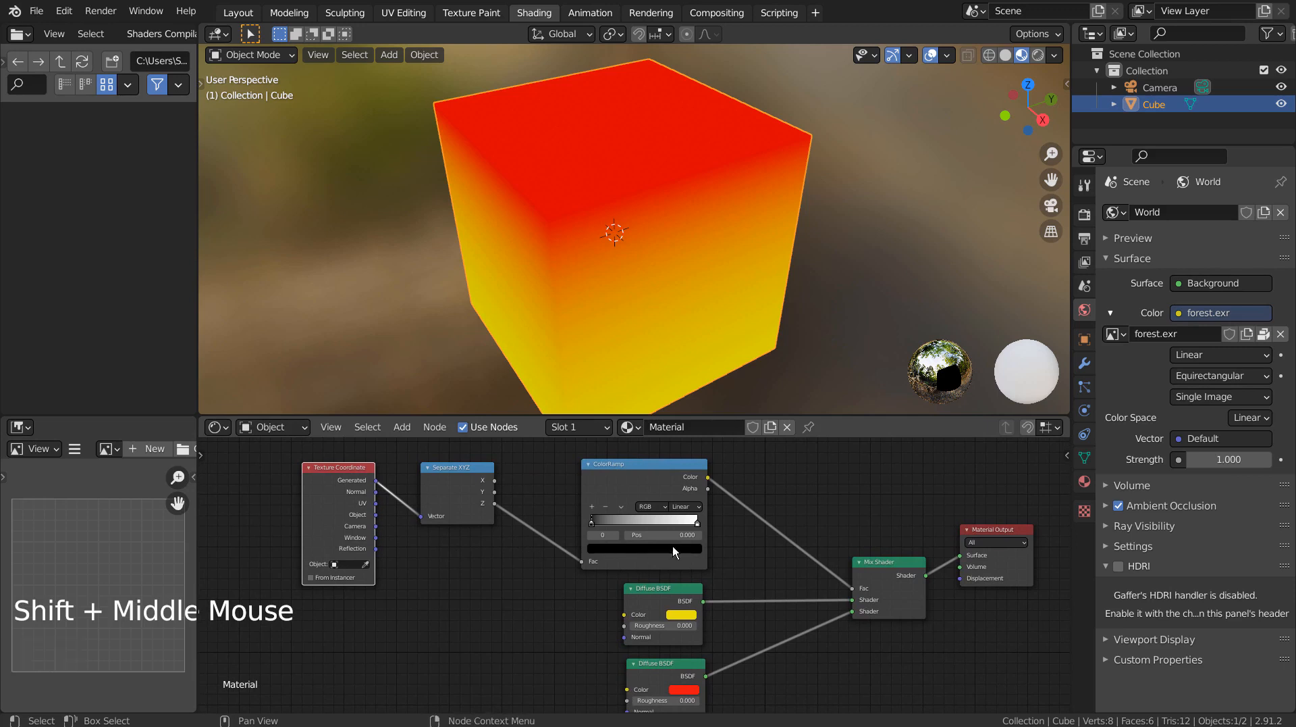
mouse_move(697, 525)
left_mouse_down()
mouse_move(613, 530)
mouse_move(726, 526)
mouse_move(585, 525)
mouse_move(710, 526)
left_mouse_up()
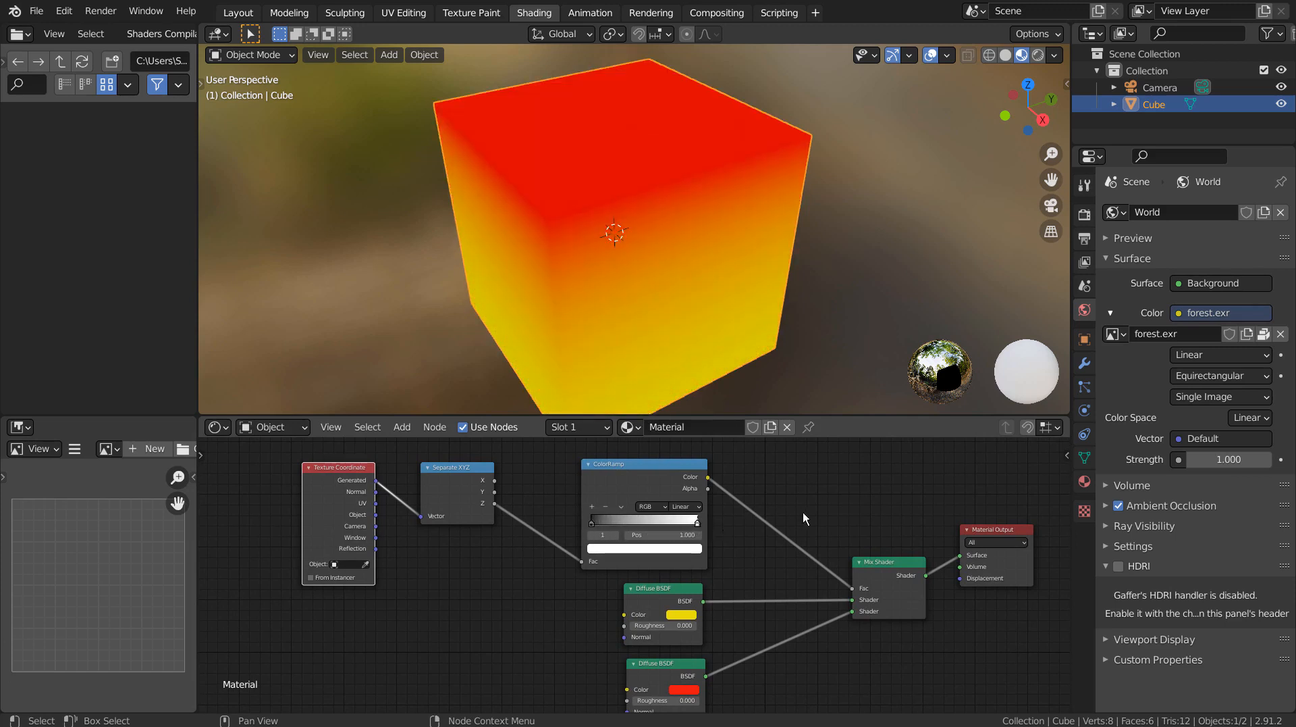
middle_click_drag(796, 367, 797, 262)
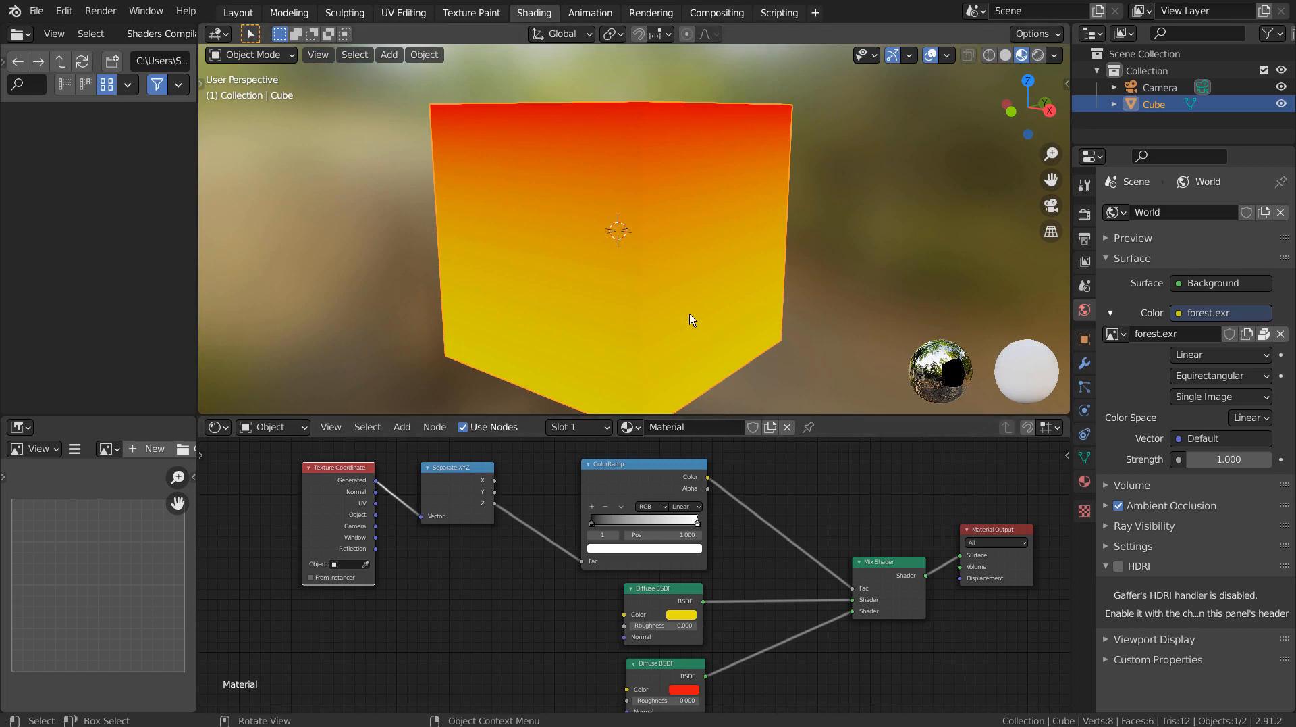
Step: Change the yellow Diffuse BSDF's color to green
scroll(801, 507, "down", 1)
scroll(800, 504, "down", 1)
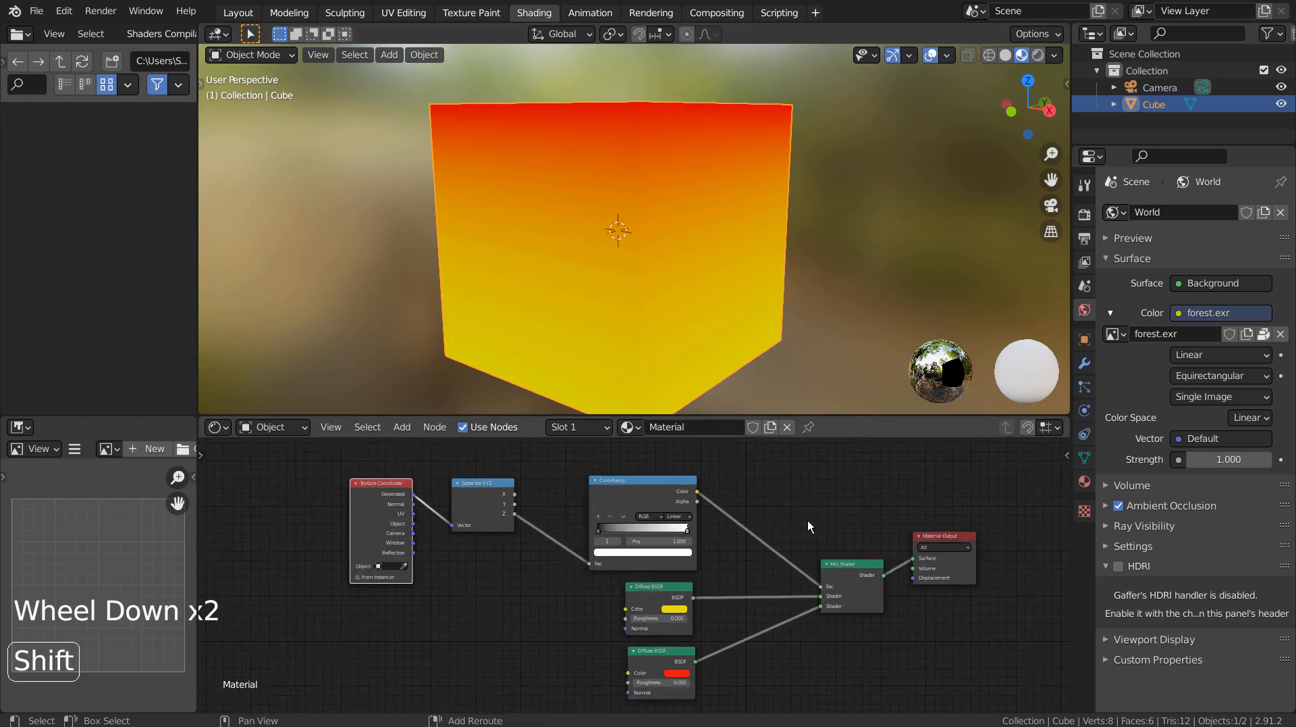
middle_click_drag(807, 520, 712, 546, "shift")
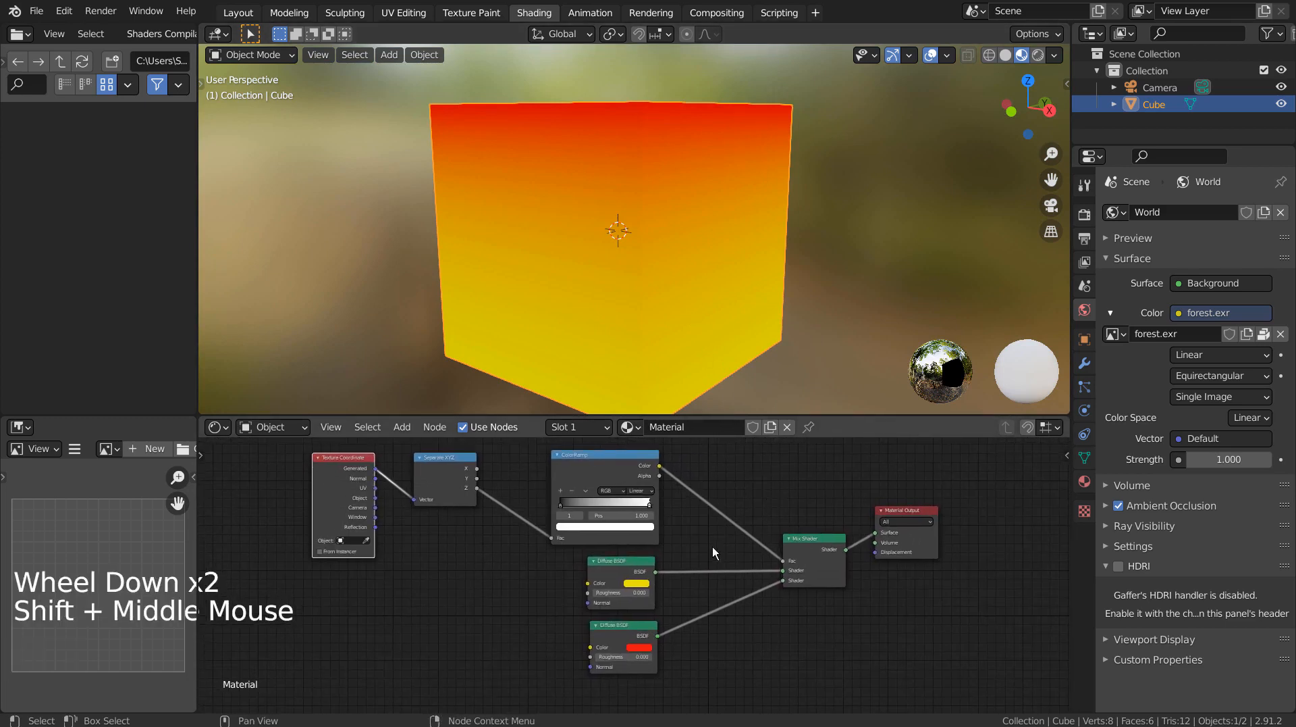
left_click(637, 583)
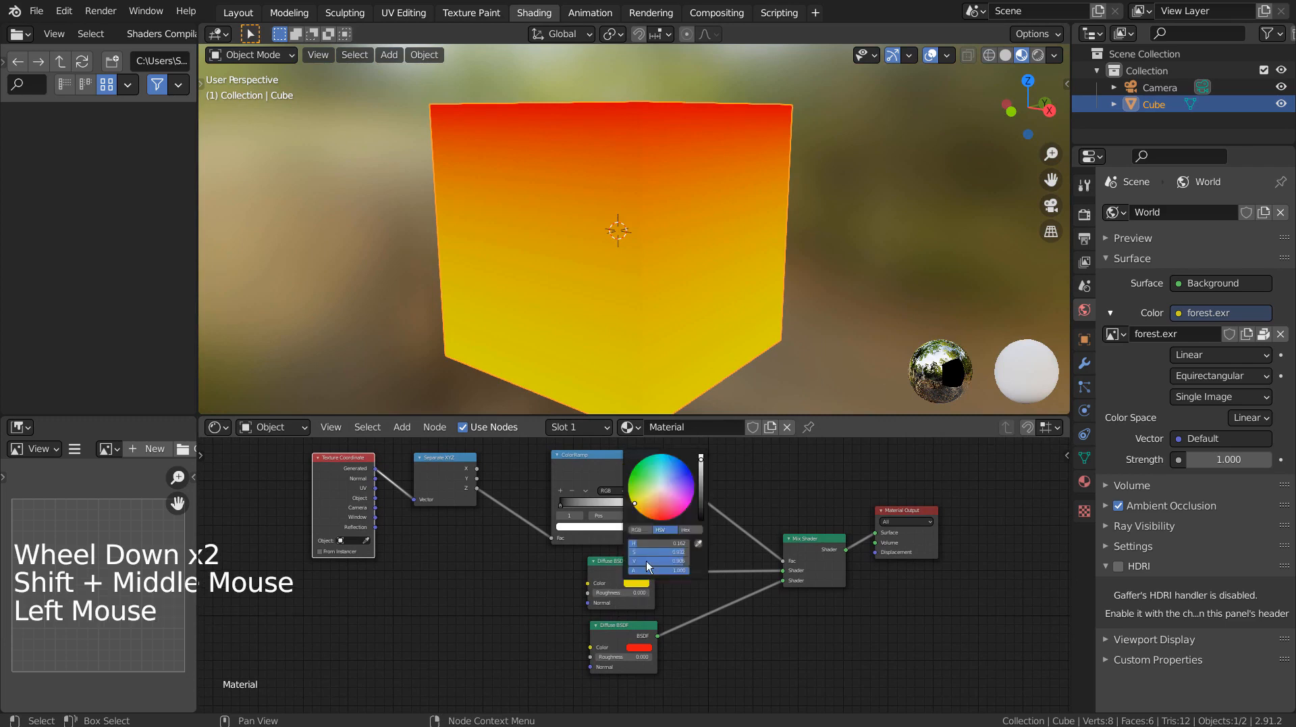
left_click(644, 478)
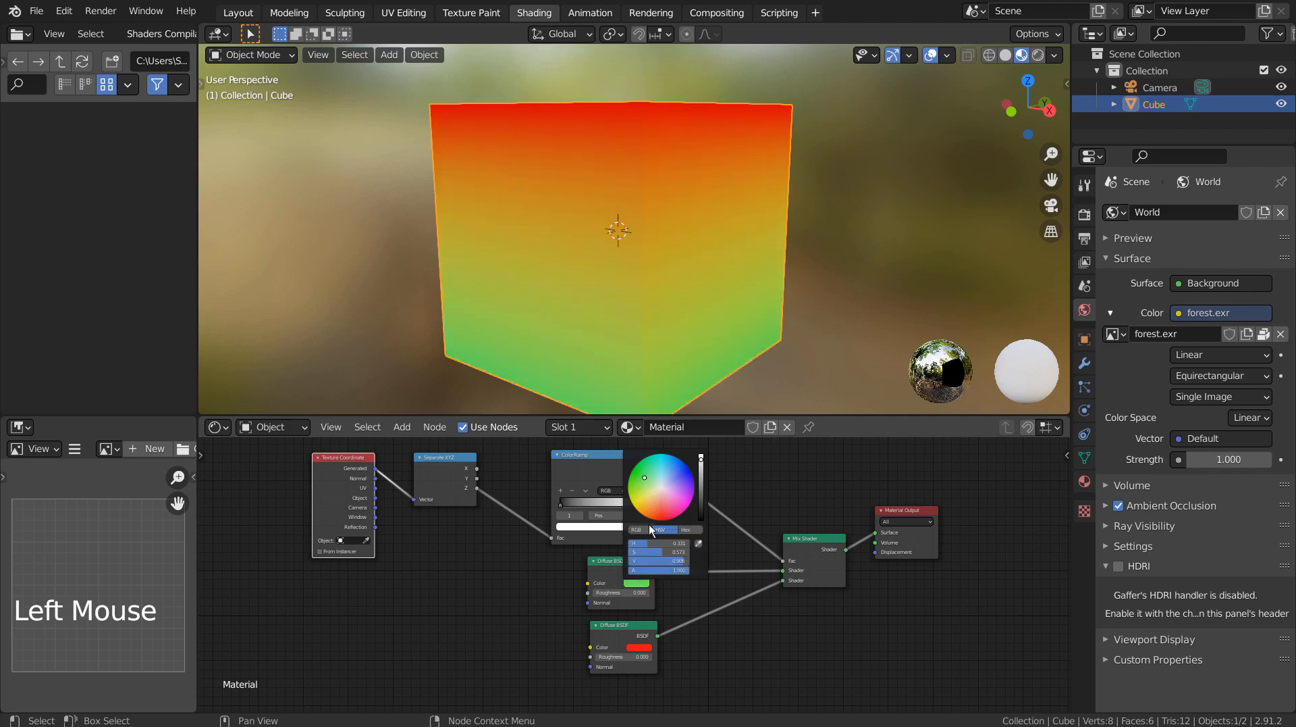
Step: Replace the red Diffuse BSDF with a Glass BSDF and connect it to the Mix Shader's second Shader input
left_click(629, 625)
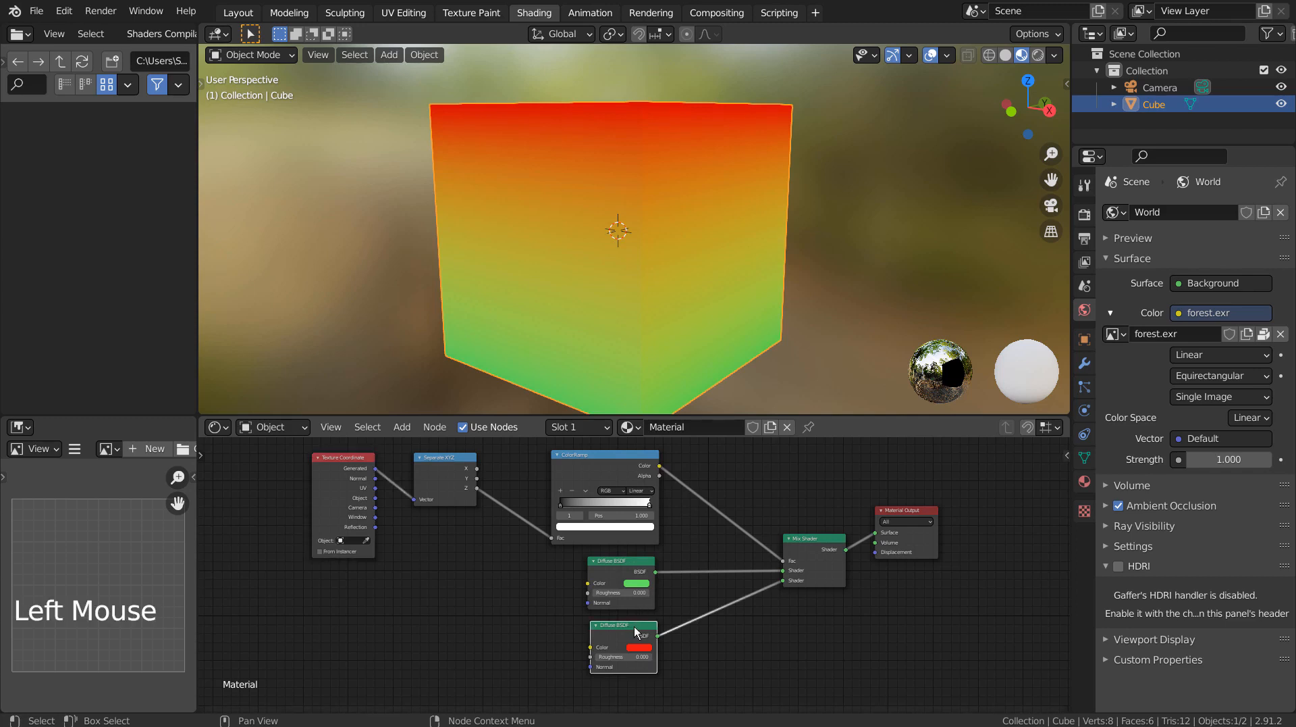
key("x")
left_click(609, 630)
key("shift+a")
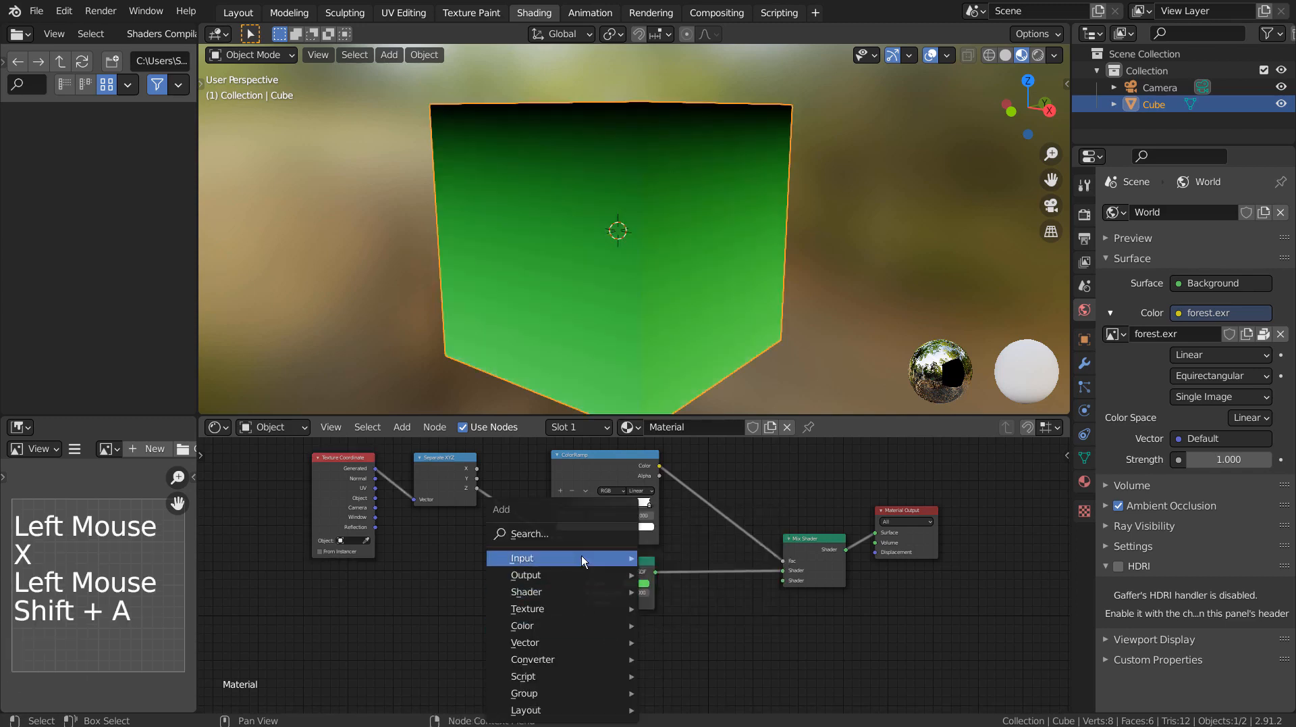
left_click(581, 535)
type("gl")
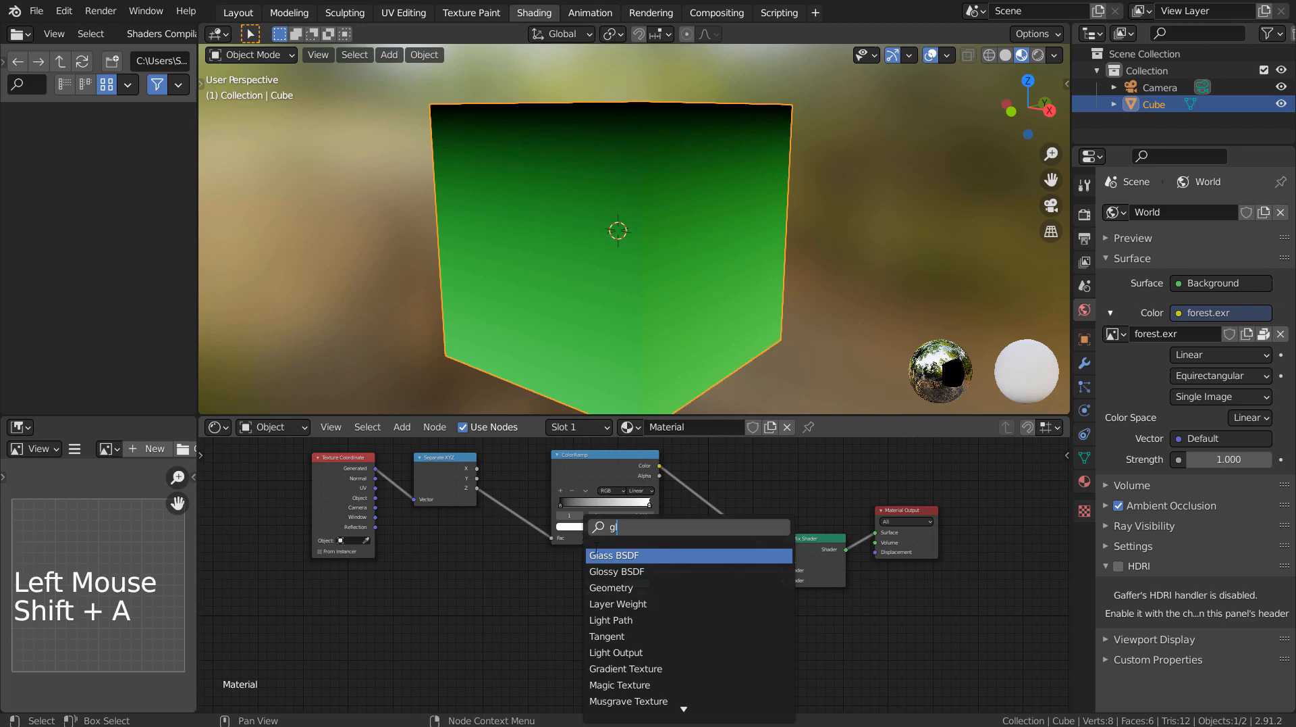
left_click(618, 555)
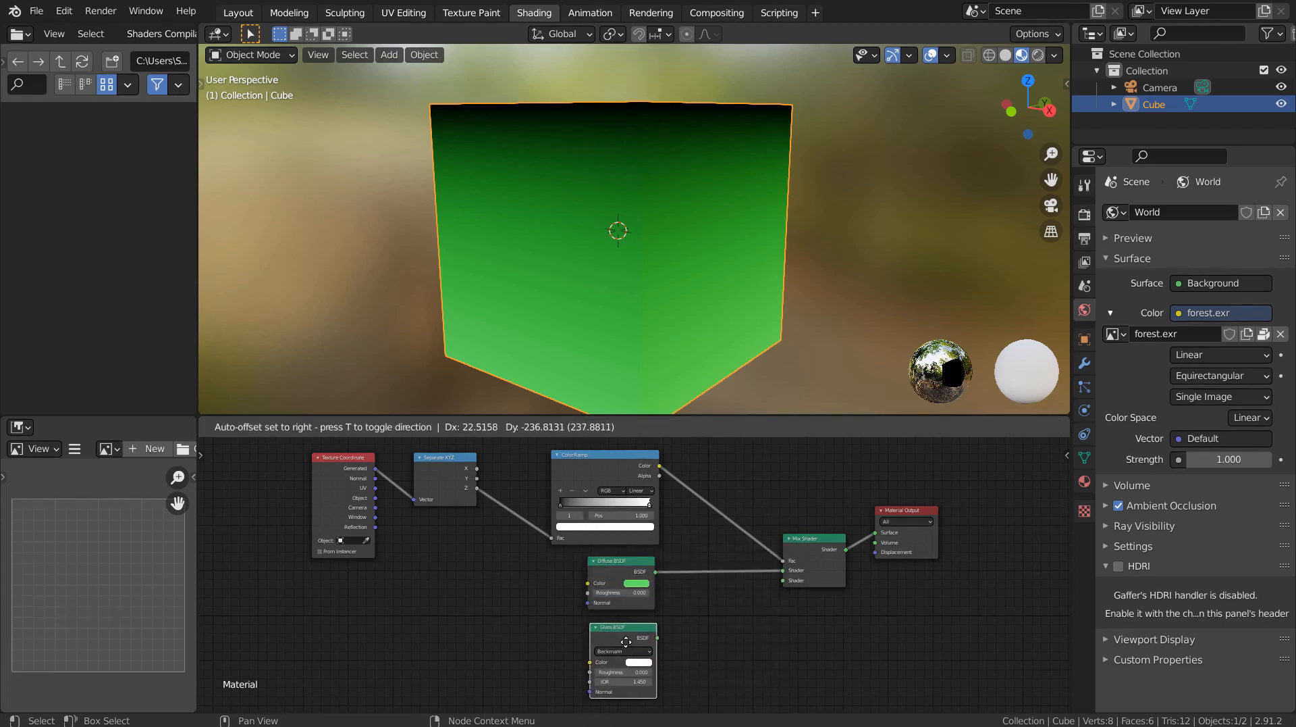
left_click(622, 640)
left_click_drag(653, 635, 783, 581)
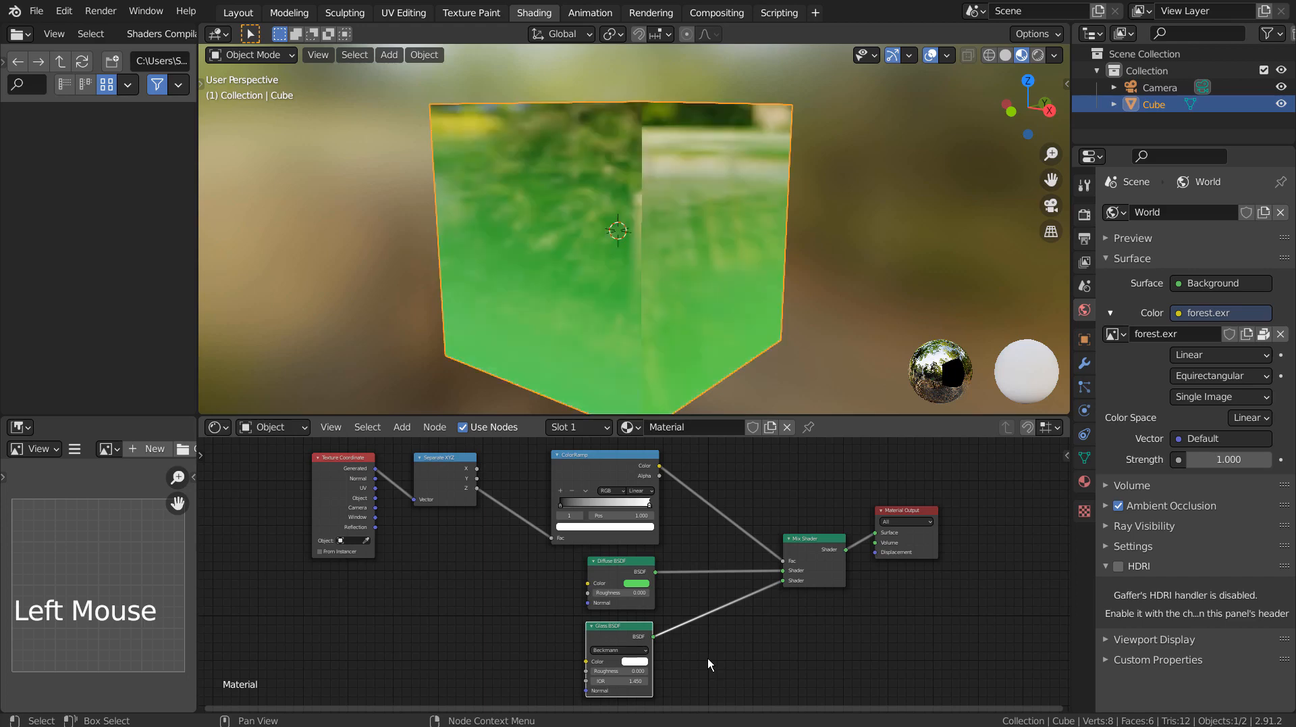
Step: Add a Teapot+ mesh to the scene
mouse_move(719, 339)
middle_mouse_down()
mouse_move(434, 330)
mouse_move(424, 309)
mouse_move(529, 290)
mouse_move(659, 313)
mouse_move(715, 351)
middle_mouse_up()
left_click(885, 221)
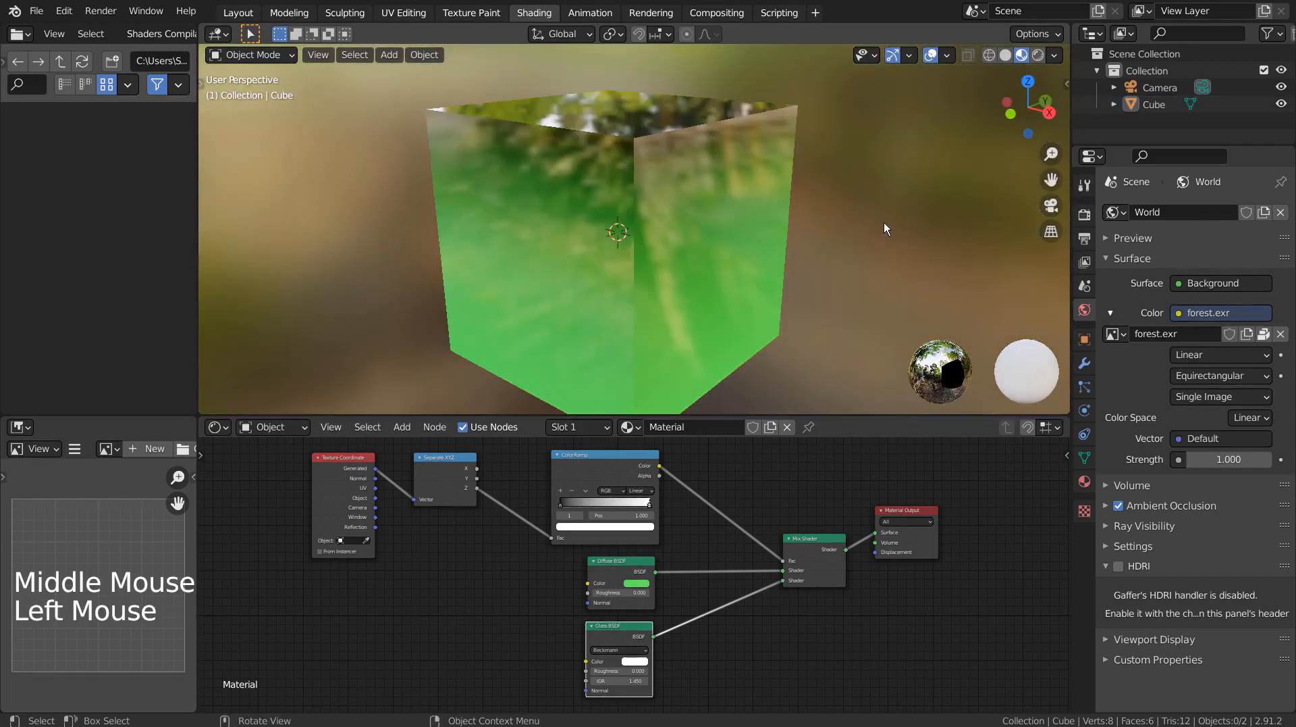
key("shift+a")
mouse_move(966, 565)
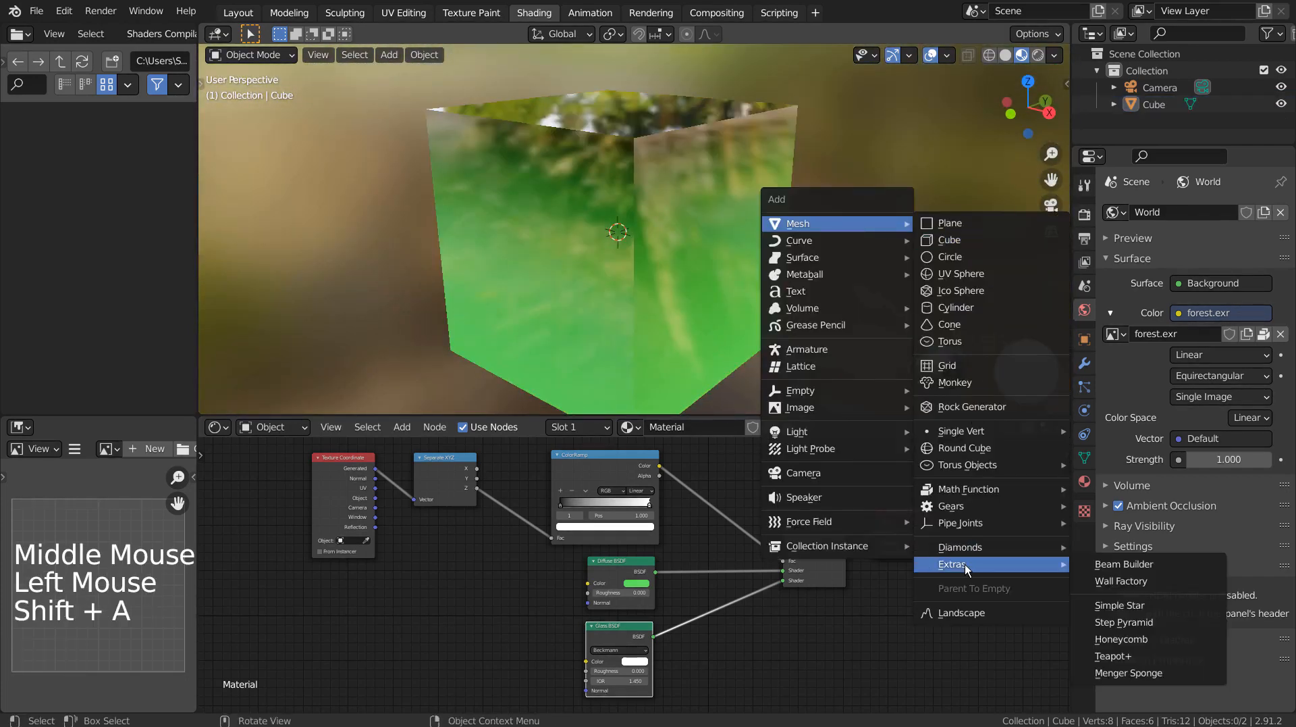
left_click(1167, 659)
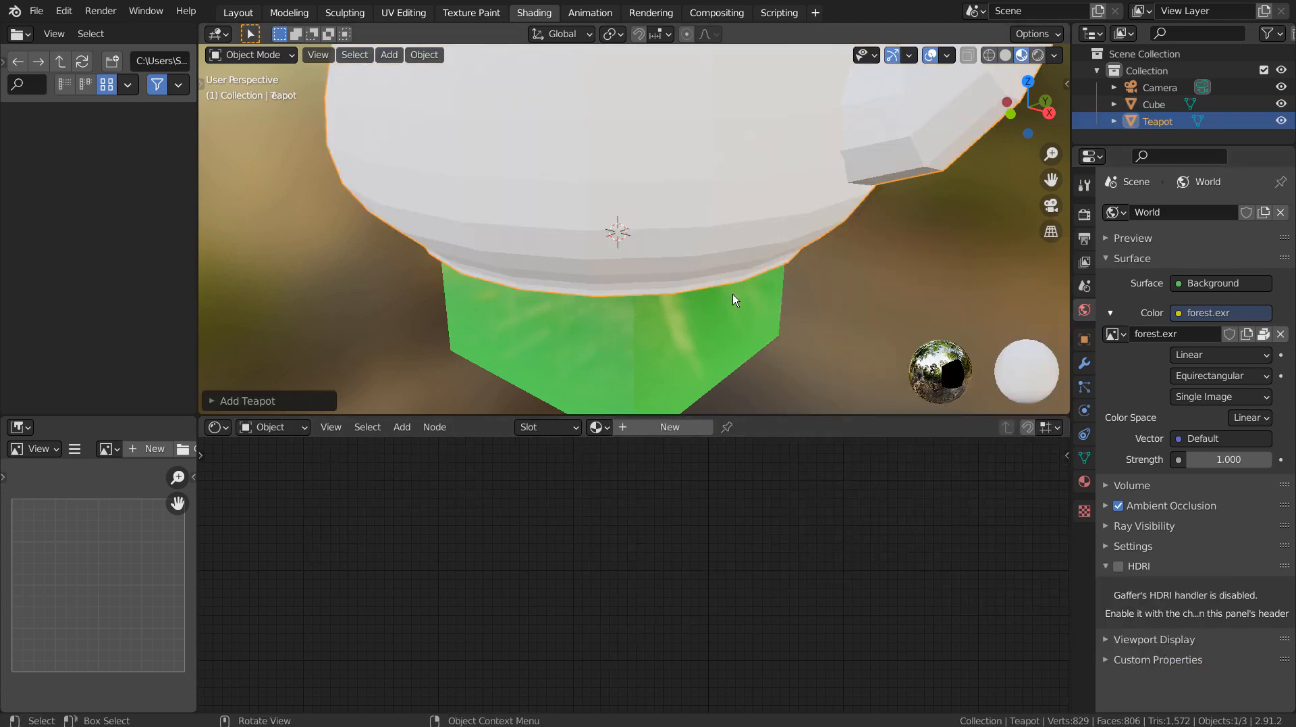
Step: Copy the cube's material to the teapot with Copy Material to Selected, keeping the cube as the active object
left_click(704, 322, "shift")
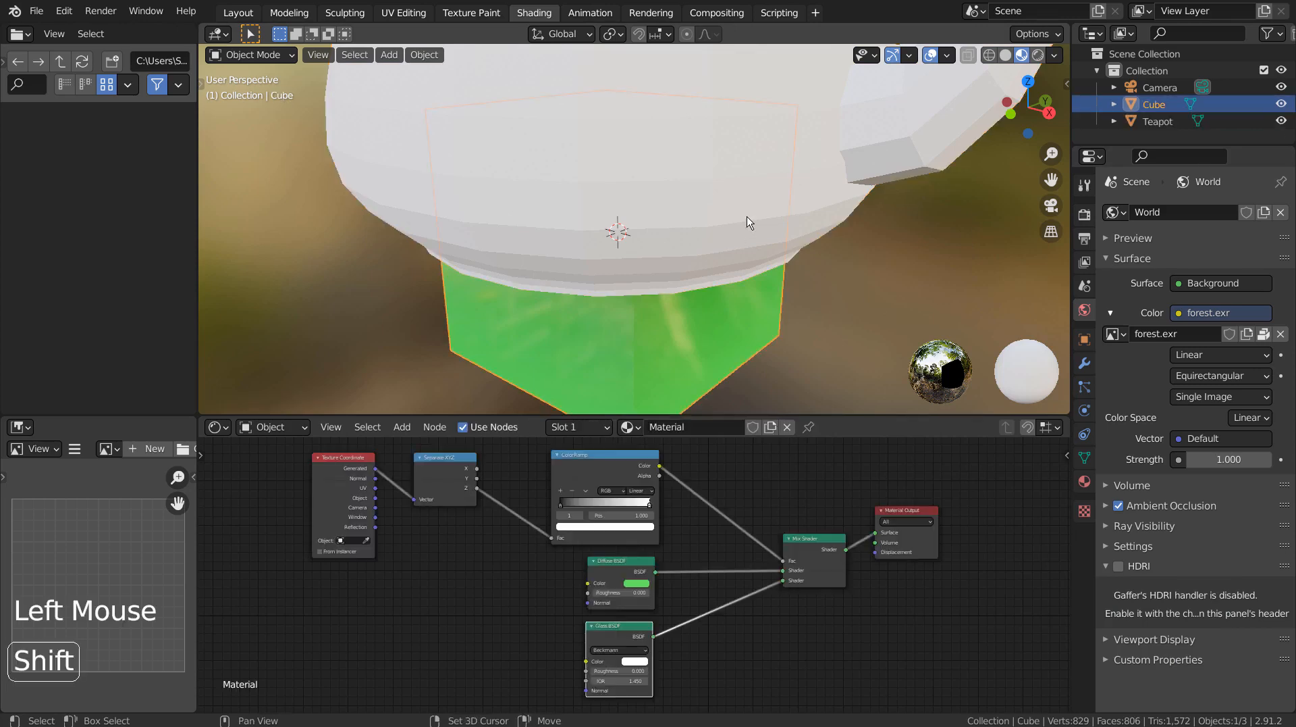
left_click(762, 291, "shift")
left_click(762, 290, "shift")
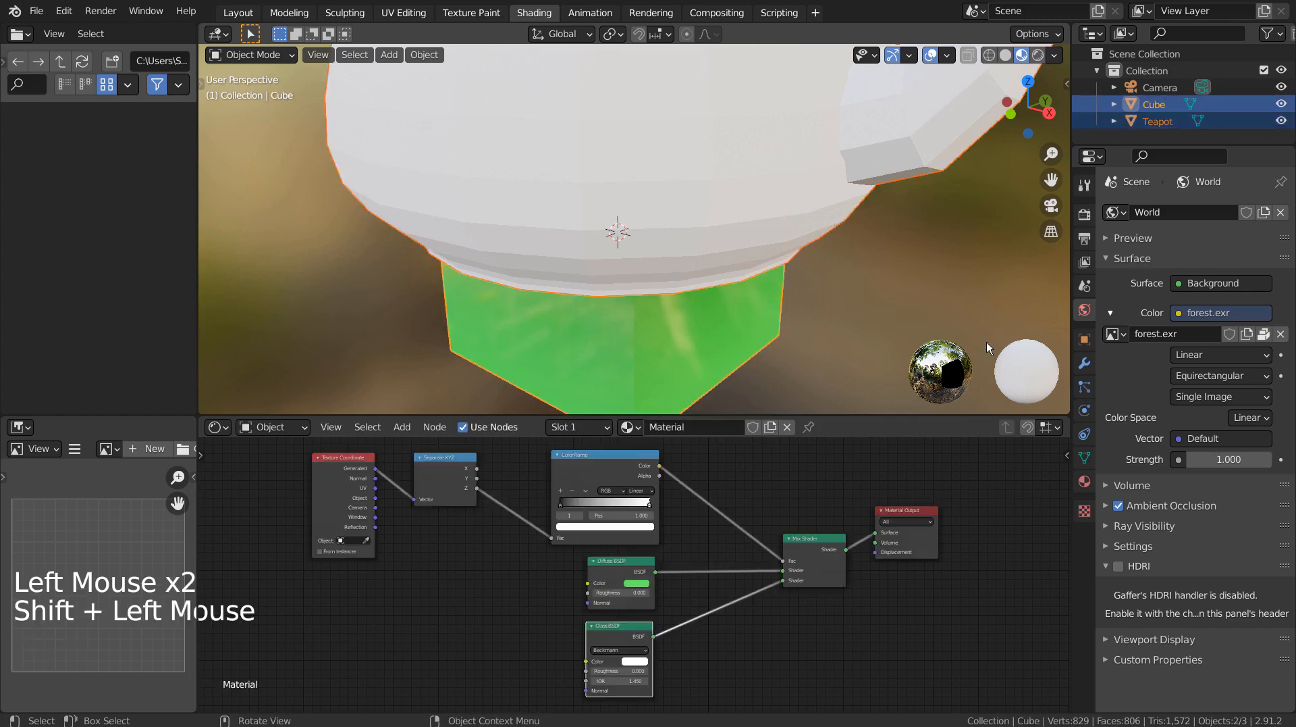
left_click(1085, 481)
left_click(1280, 246)
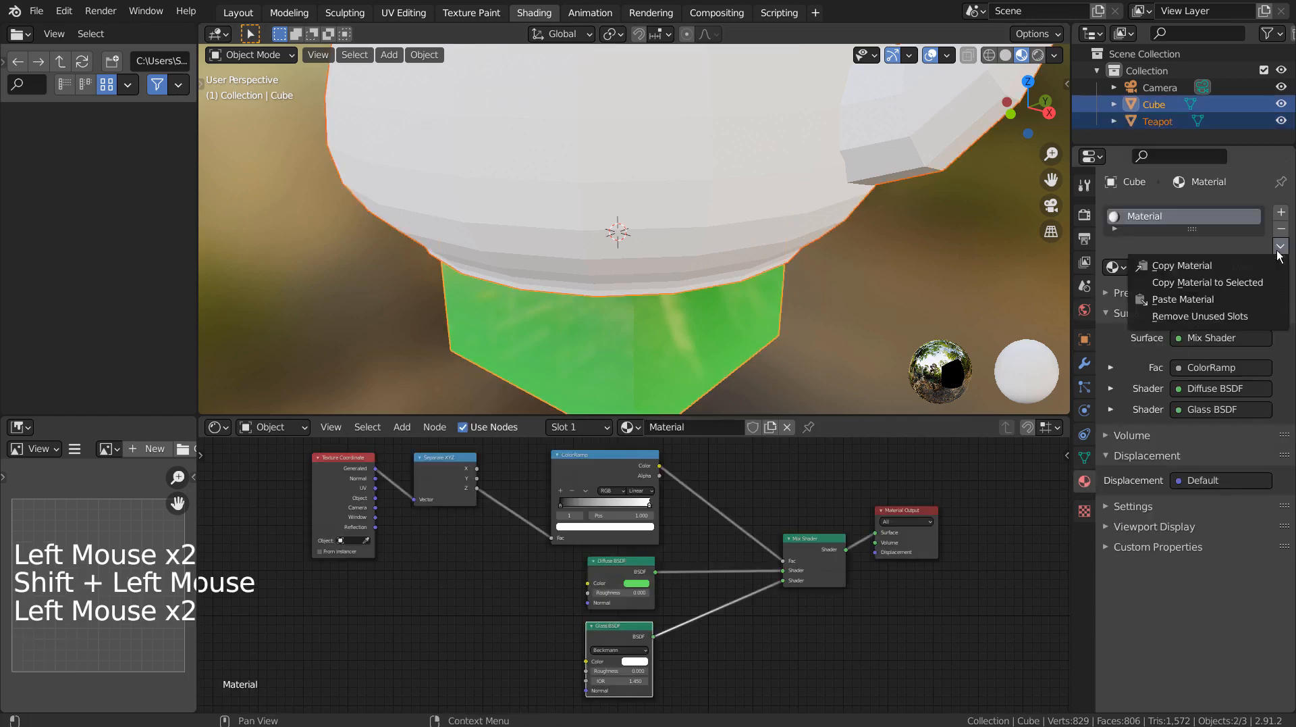
left_click(1238, 285)
Step: Delete the cube from the scene
left_click(684, 320)
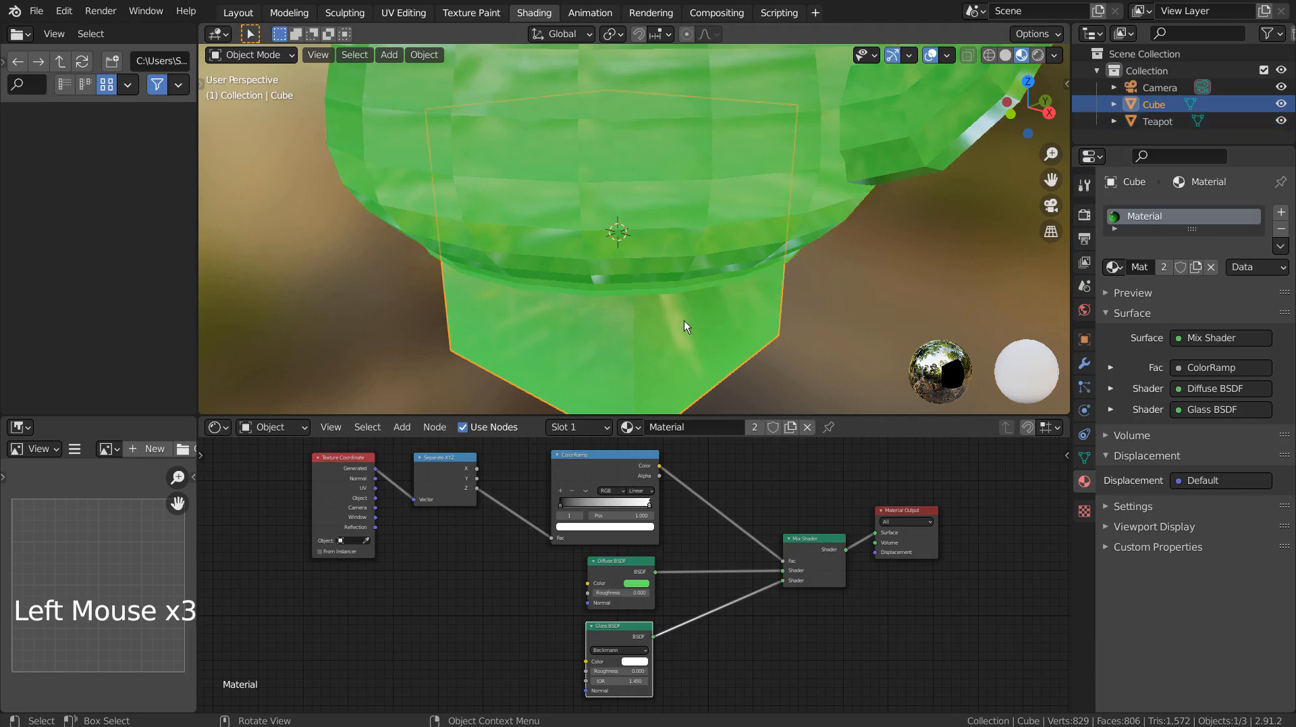
key("x")
left_click(683, 324)
Step: Give the teapot a level 3 Subdivision Surface and shade it smooth
left_click(661, 204)
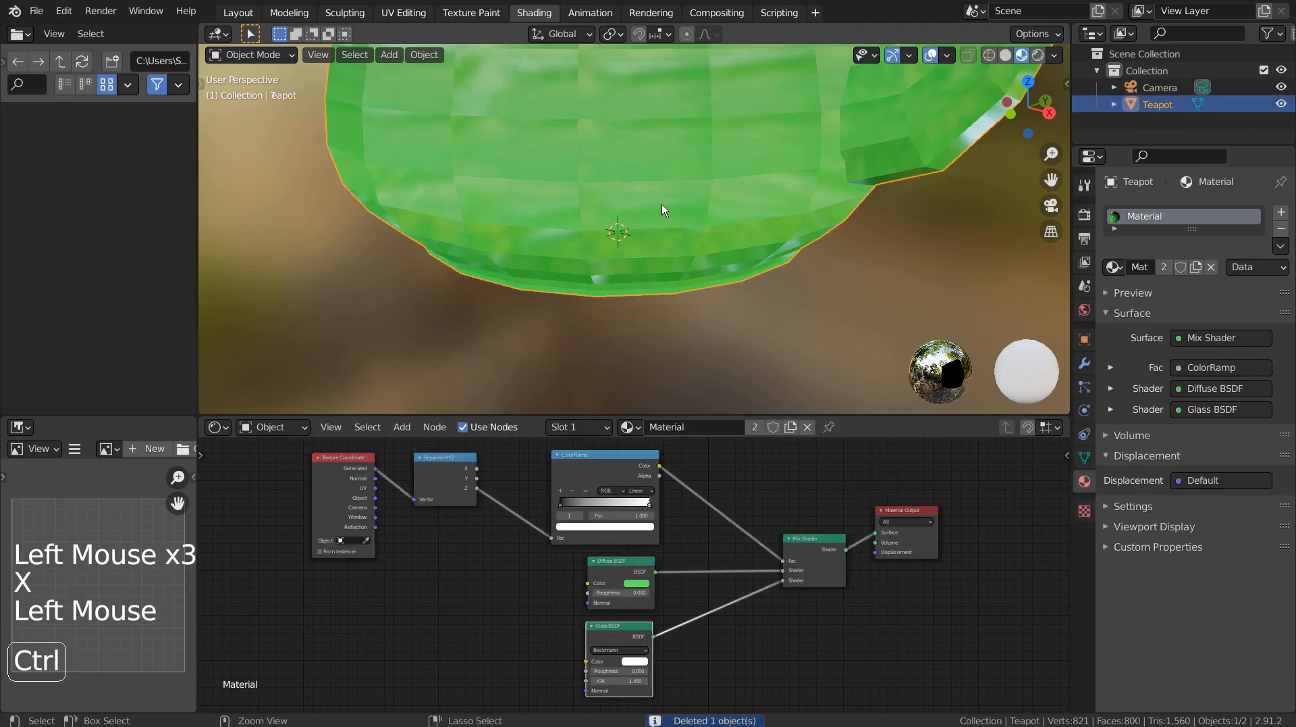
key("ctrl+3")
right_click(662, 204)
right_click(662, 204)
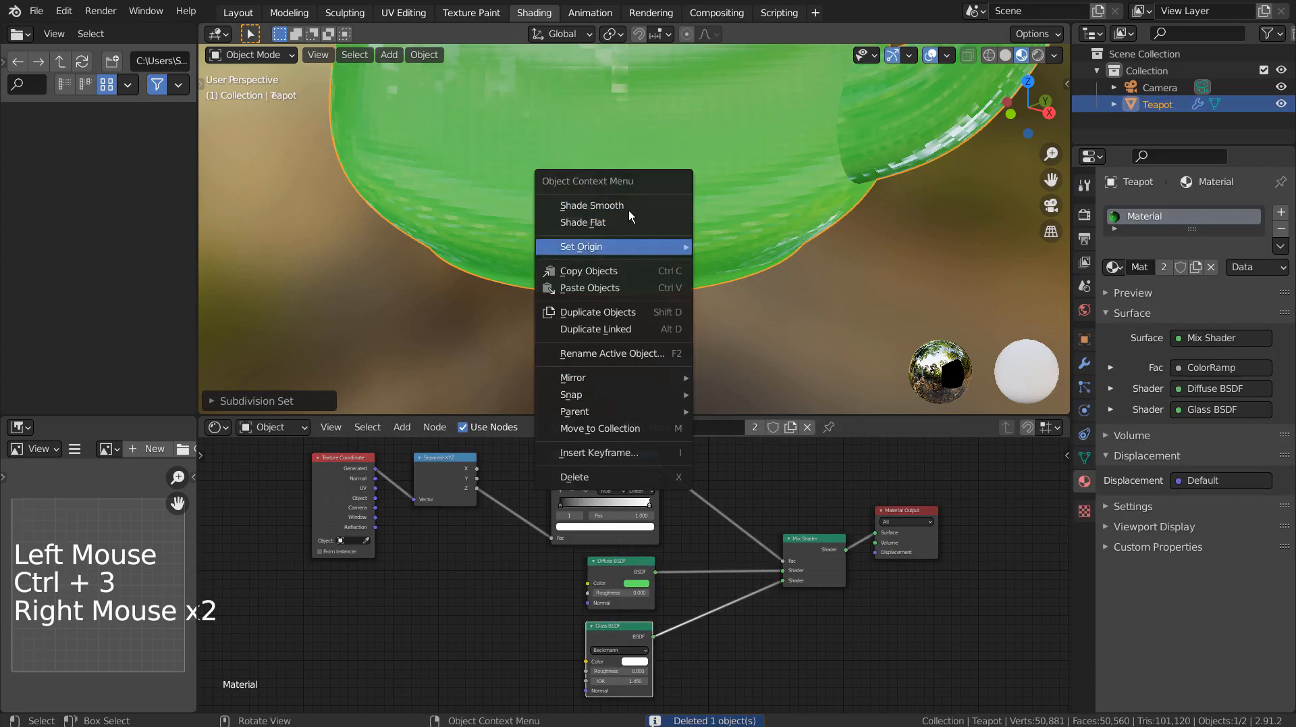
left_click(629, 204)
Step: Move the ColorRamp's white stop to about 0.507 so glass covers the teapot's upper half
scroll(808, 217, "down", 3)
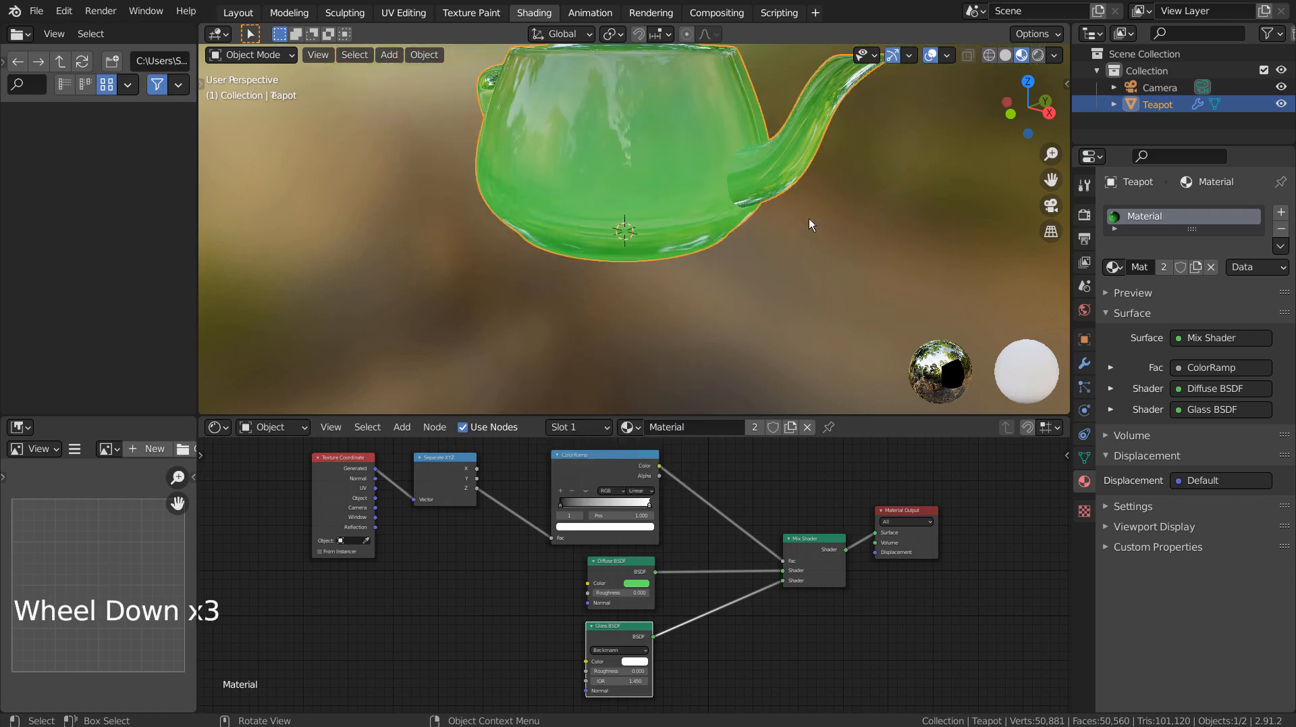
middle_click_drag(809, 218, 733, 365)
middle_click(723, 250)
scroll(724, 250, "up", 2)
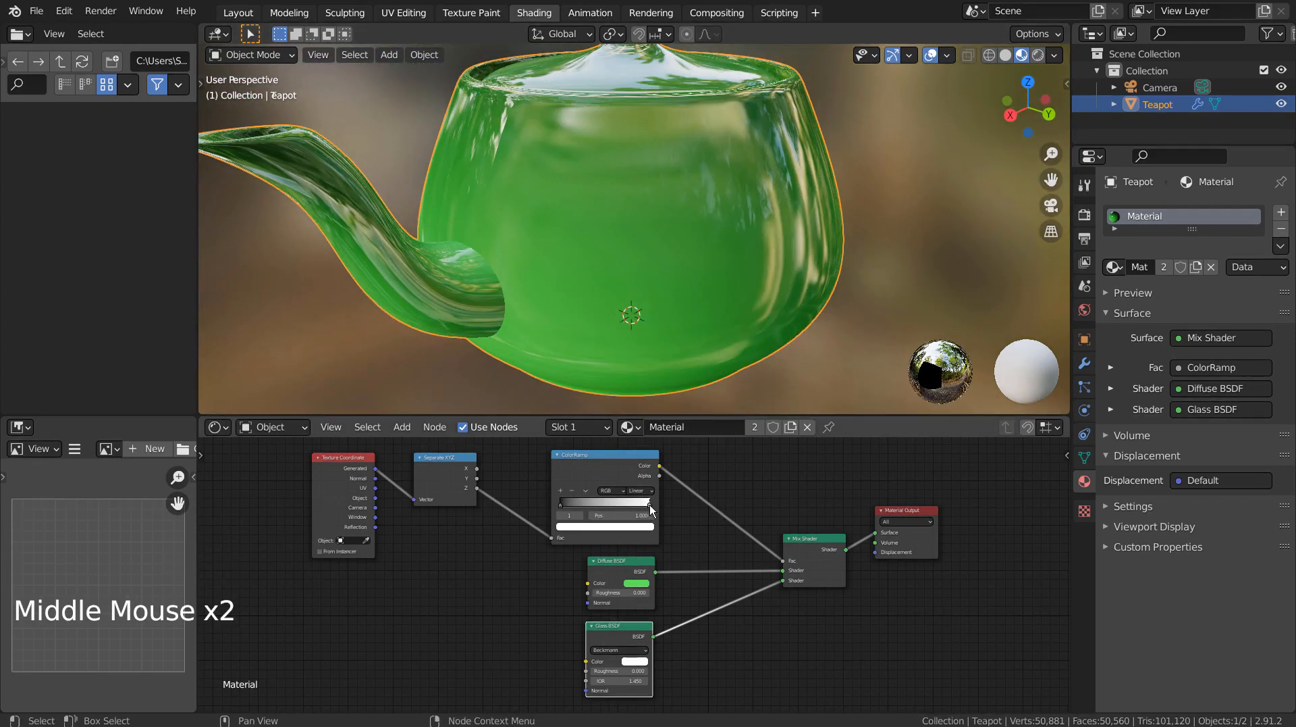
left_click_drag(649, 503, 606, 507)
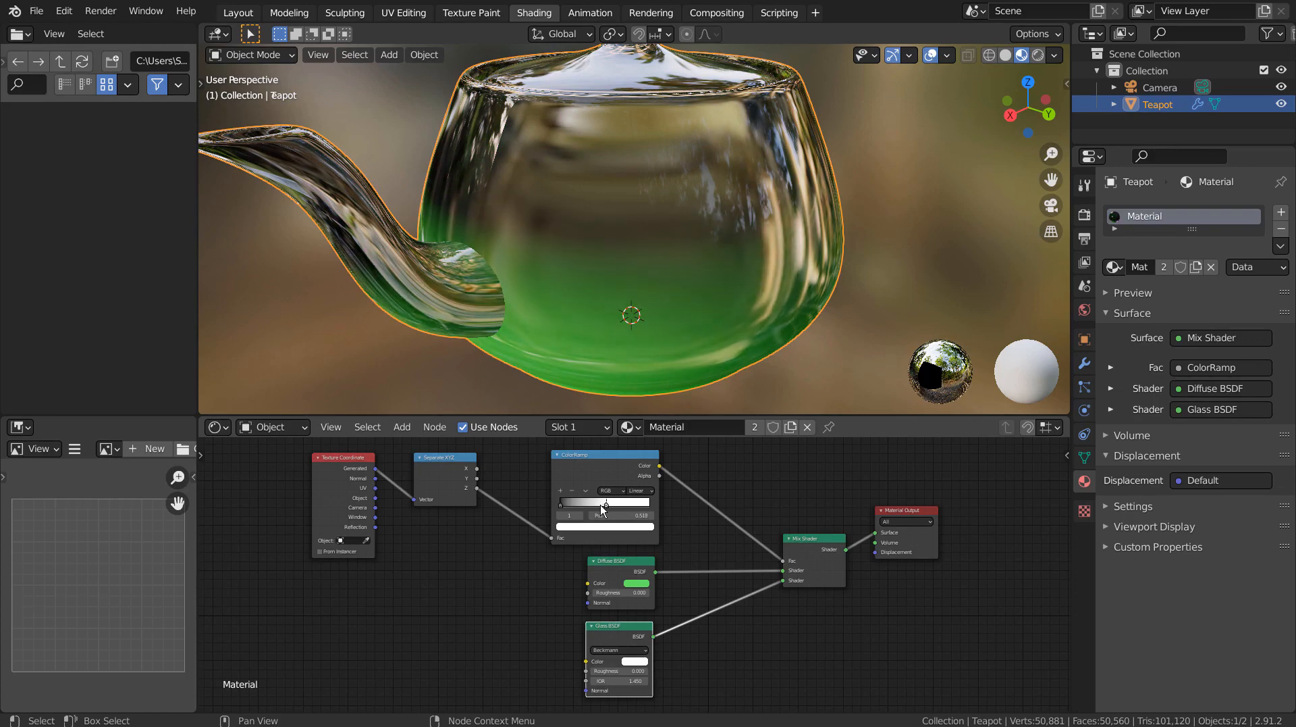
Step: Change the green Diffuse BSDF's color to blue
middle_click_drag(655, 319, 681, 309)
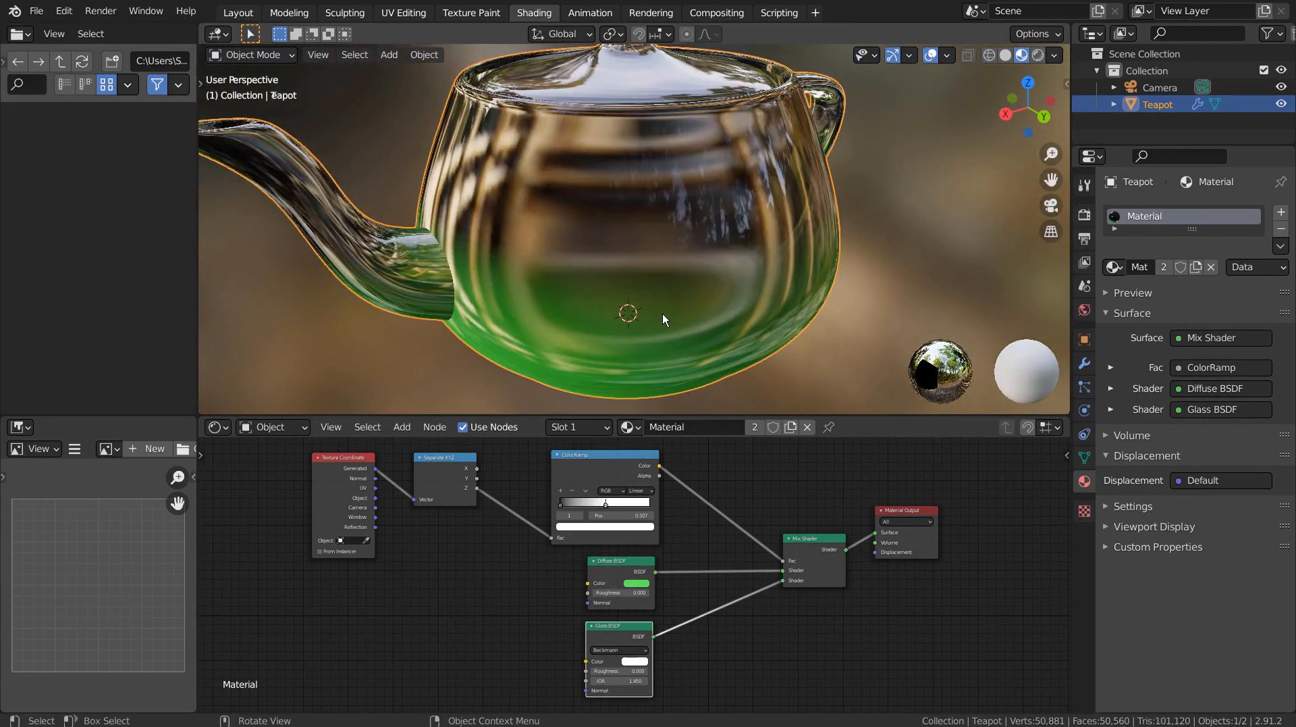
scroll(662, 313, "down", 4)
middle_click_drag(663, 313, 898, 287)
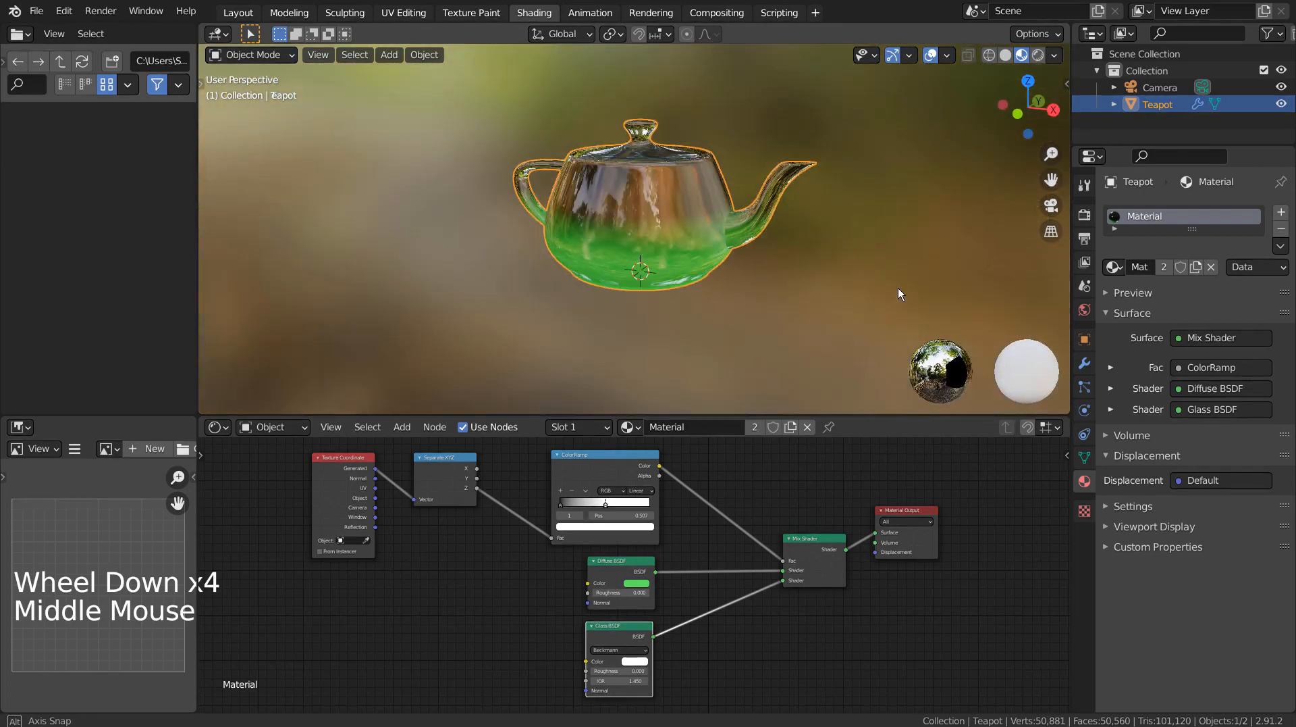
left_click(633, 582)
left_click(674, 465)
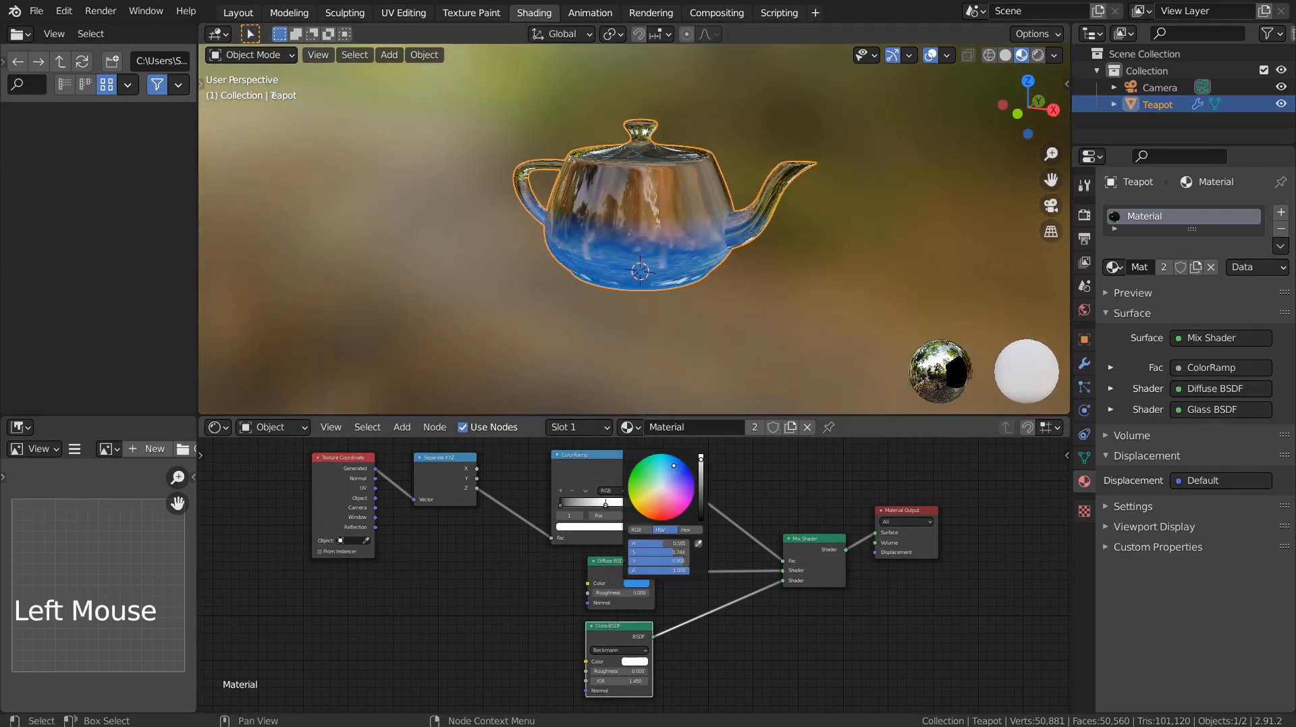
mouse_move(733, 385)
middle_mouse_down()
mouse_move(763, 329)
mouse_move(525, 333)
mouse_move(476, 321)
mouse_move(428, 282)
mouse_move(479, 324)
mouse_move(611, 346)
mouse_move(616, 361)
mouse_move(497, 405)
mouse_move(523, 365)
middle_mouse_up()
Step: Switch to the Layout workspace and duplicate the teapot in the negative direction along the global Y axis
left_click(240, 15)
left_click(535, 338)
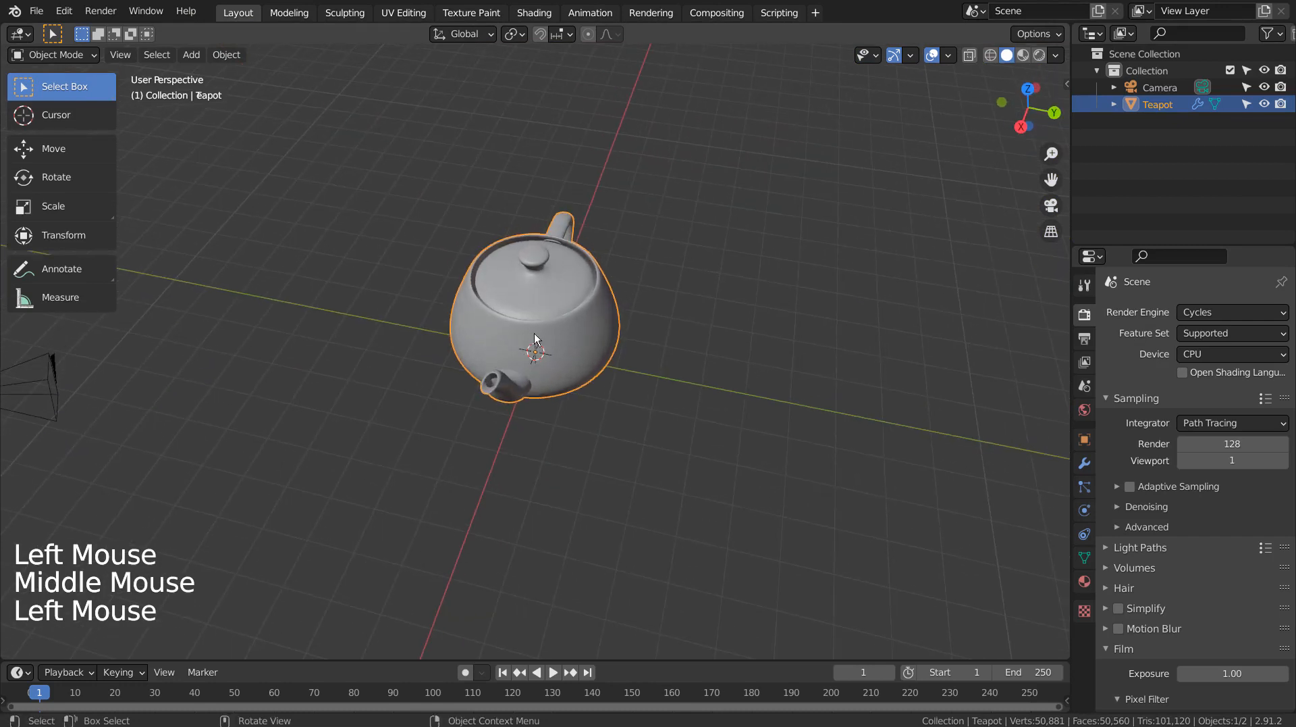
key("shift+d")
key("ctrl")
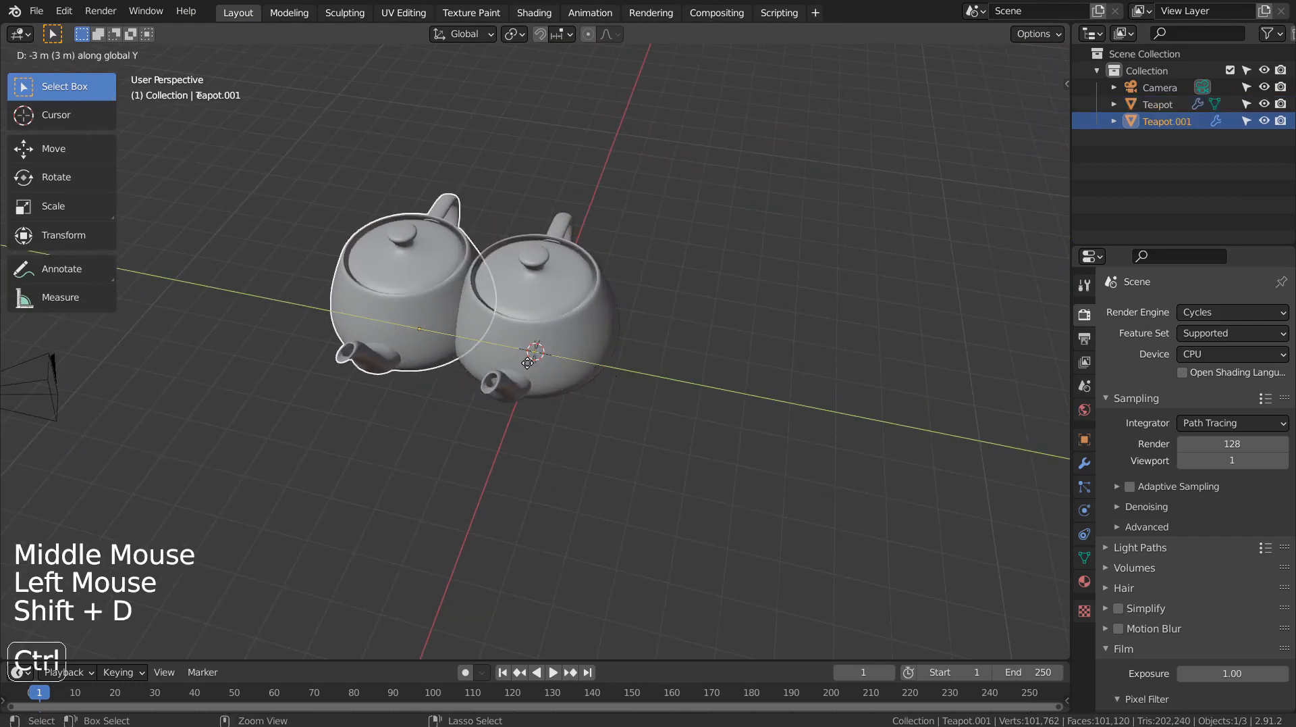
left_click(520, 350)
Step: Duplicate the original teapot in the positive direction along the global Y axis to form a row of three
left_click(533, 347)
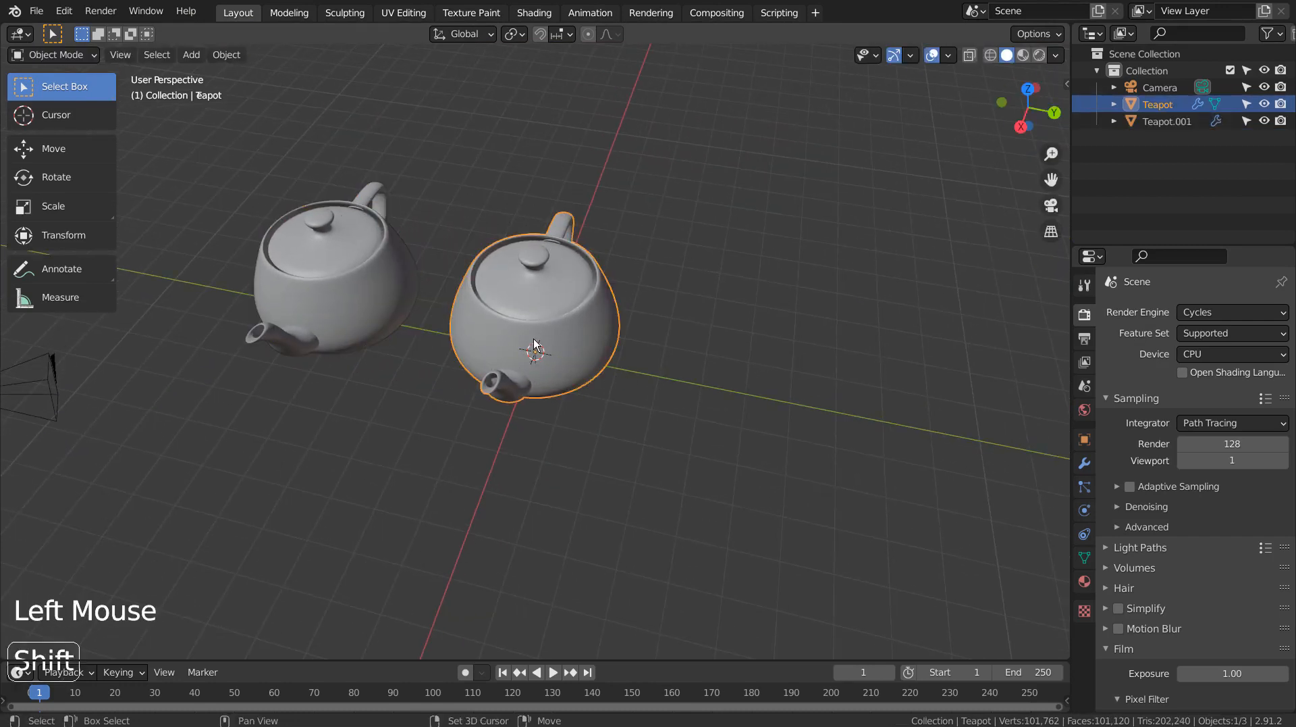
key("shift+d")
key("ctrl")
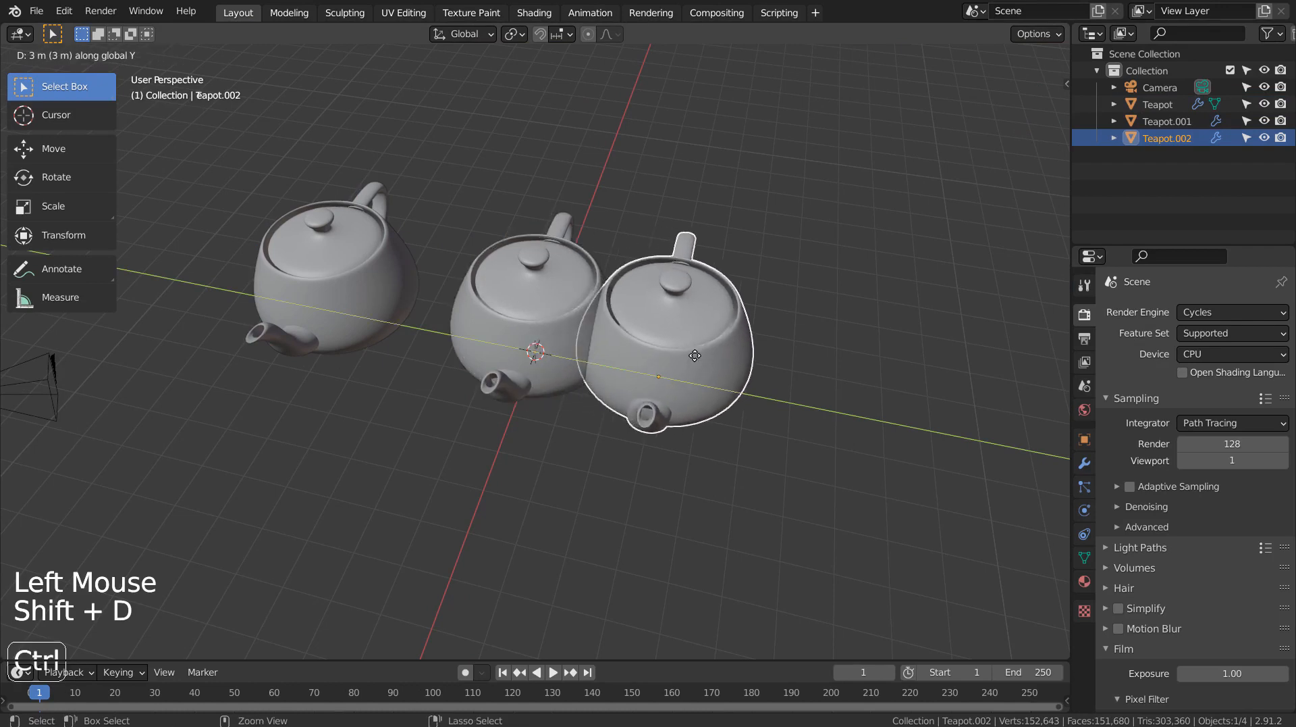
left_click(747, 363)
middle_click_drag(721, 436, 517, 518)
middle_click_drag(370, 503, 370, 503)
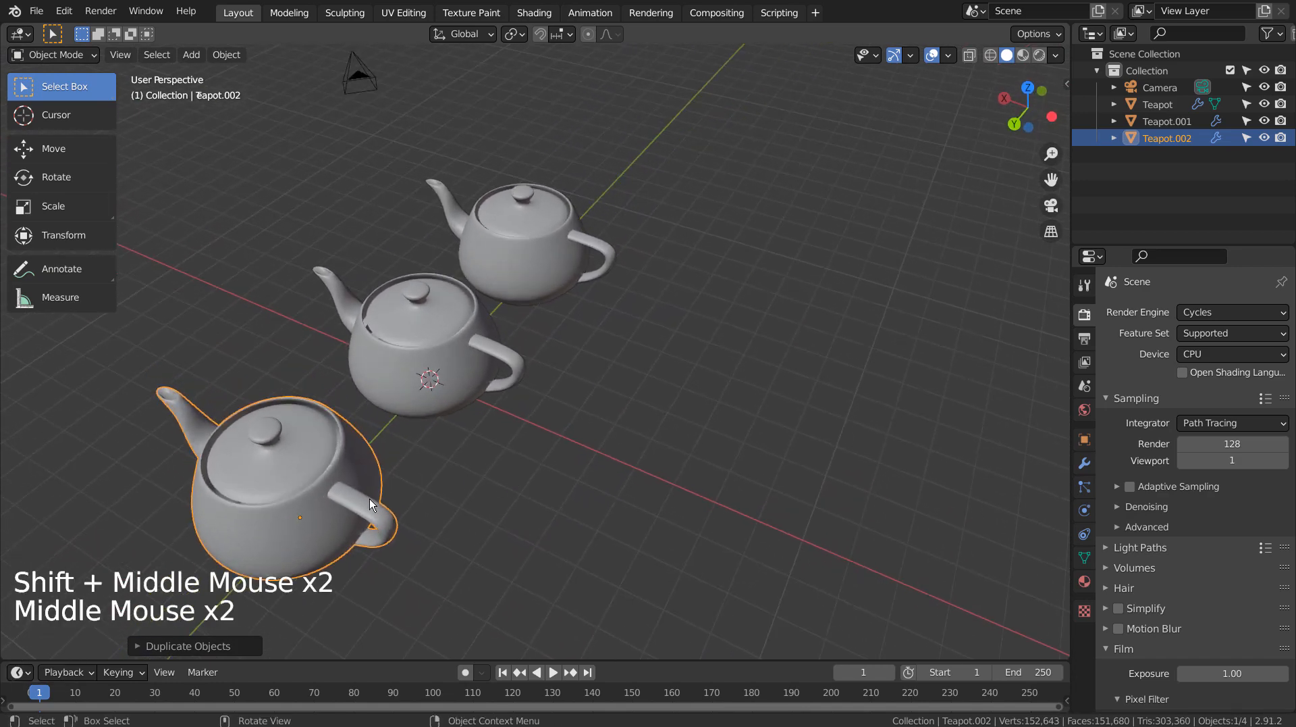
Step: In the Shading workspace, make Teapot.002's material a single-user copy and set its Diffuse BSDF color to red
left_click(534, 13)
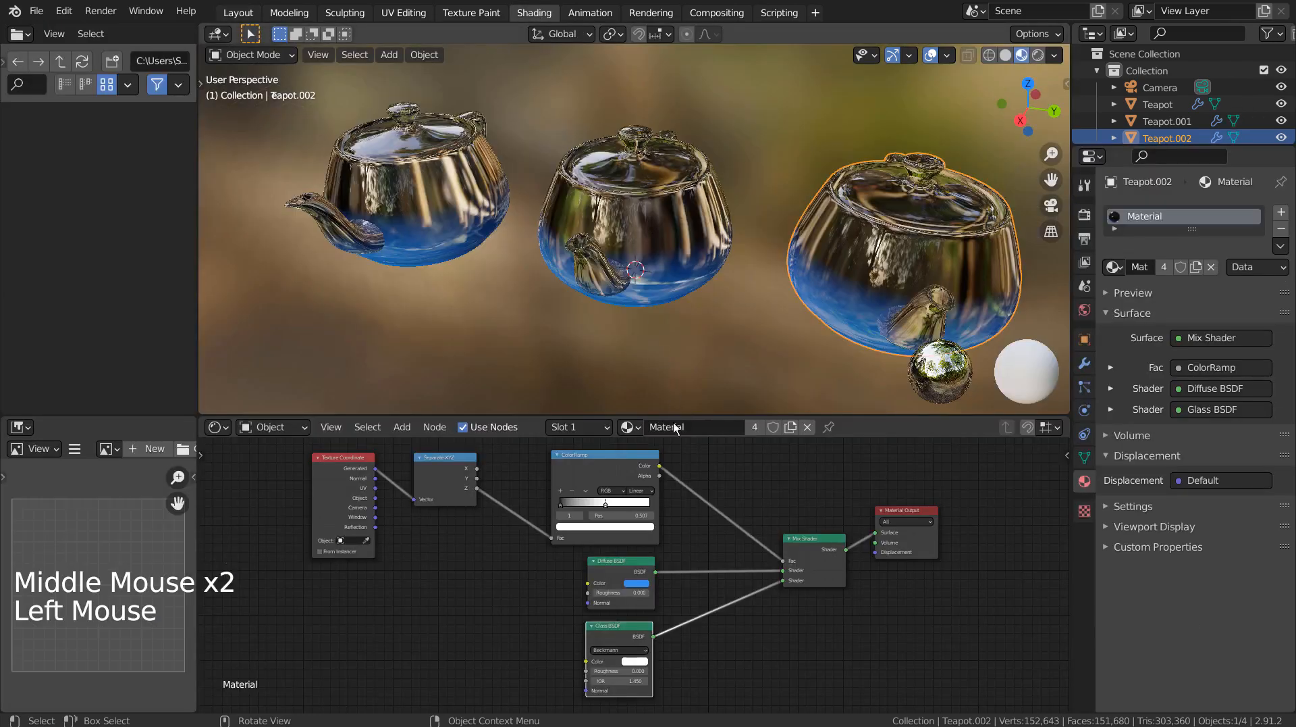
left_click(759, 427)
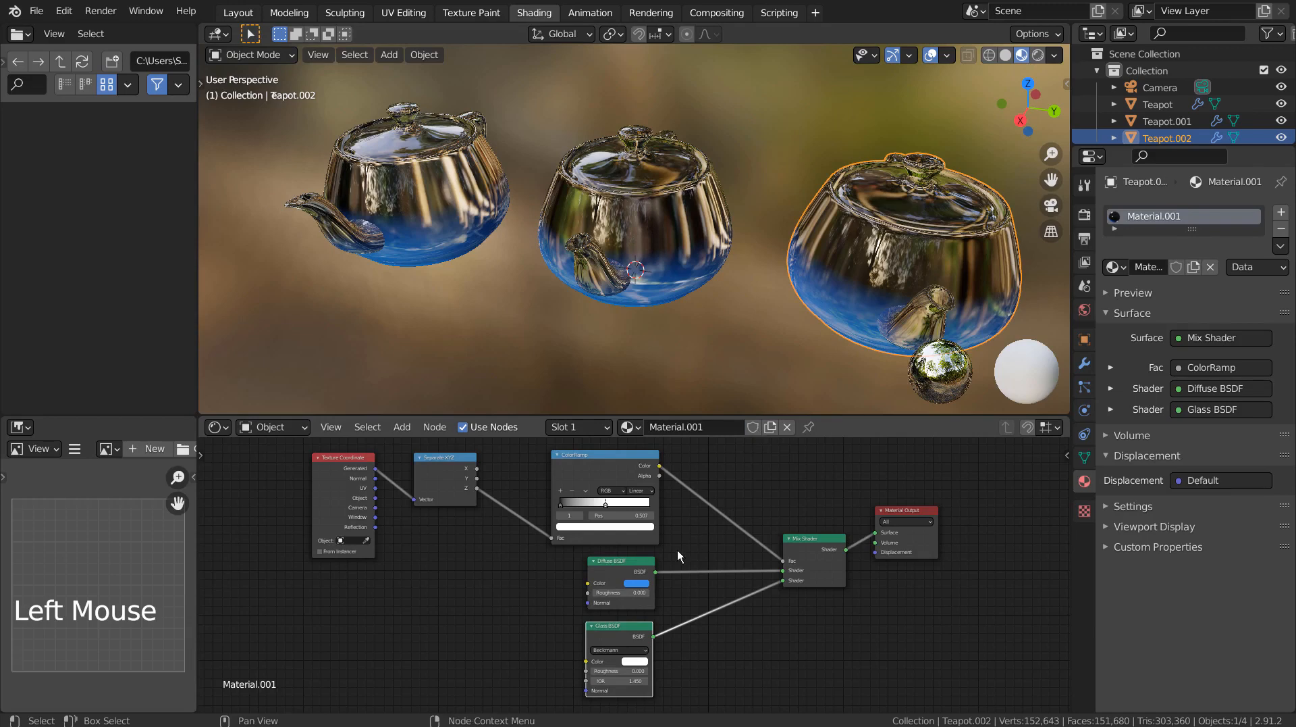
middle_click_drag(739, 345, 525, 335)
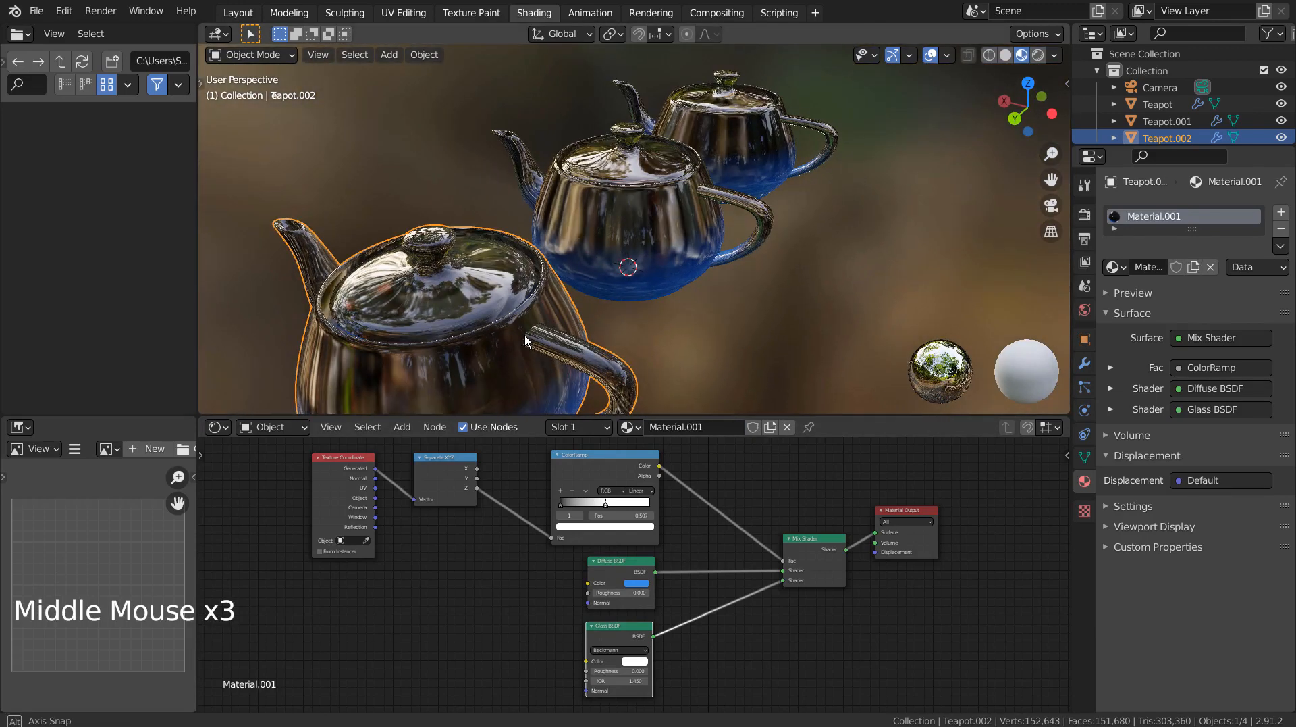
middle_click_drag(605, 601, 605, 601)
left_click(637, 583)
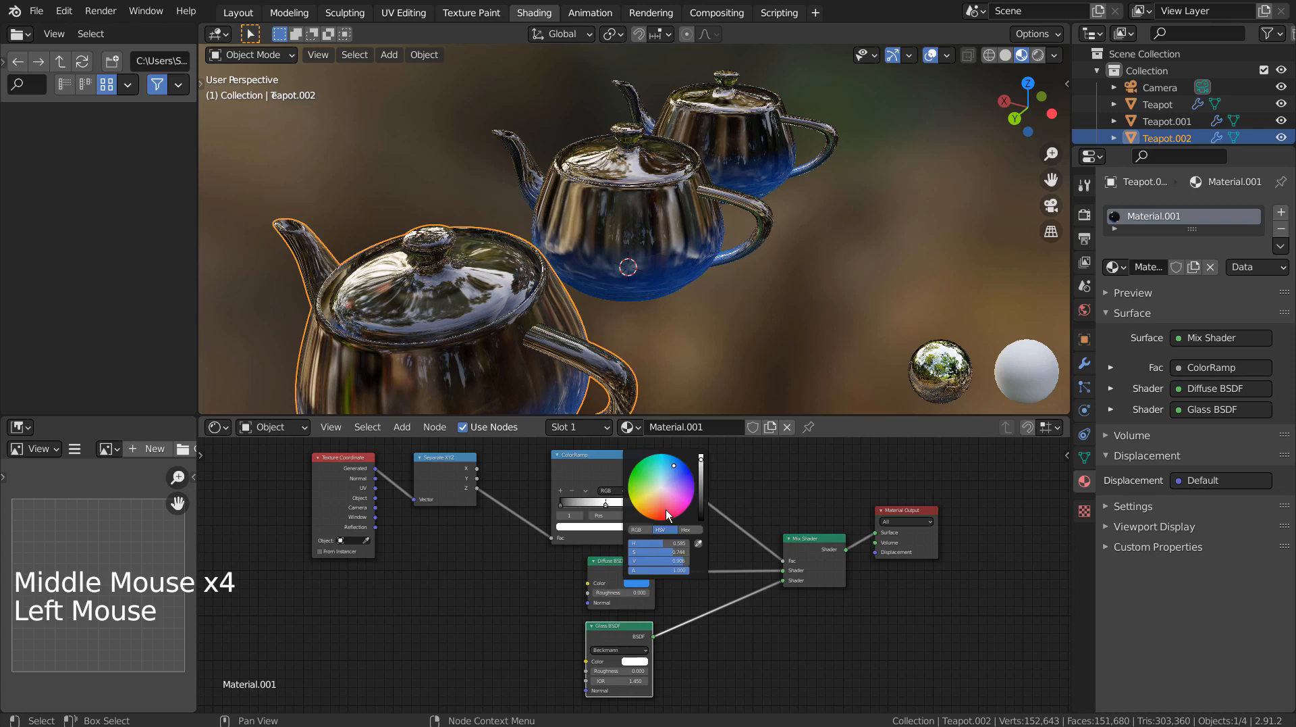
left_click(666, 514)
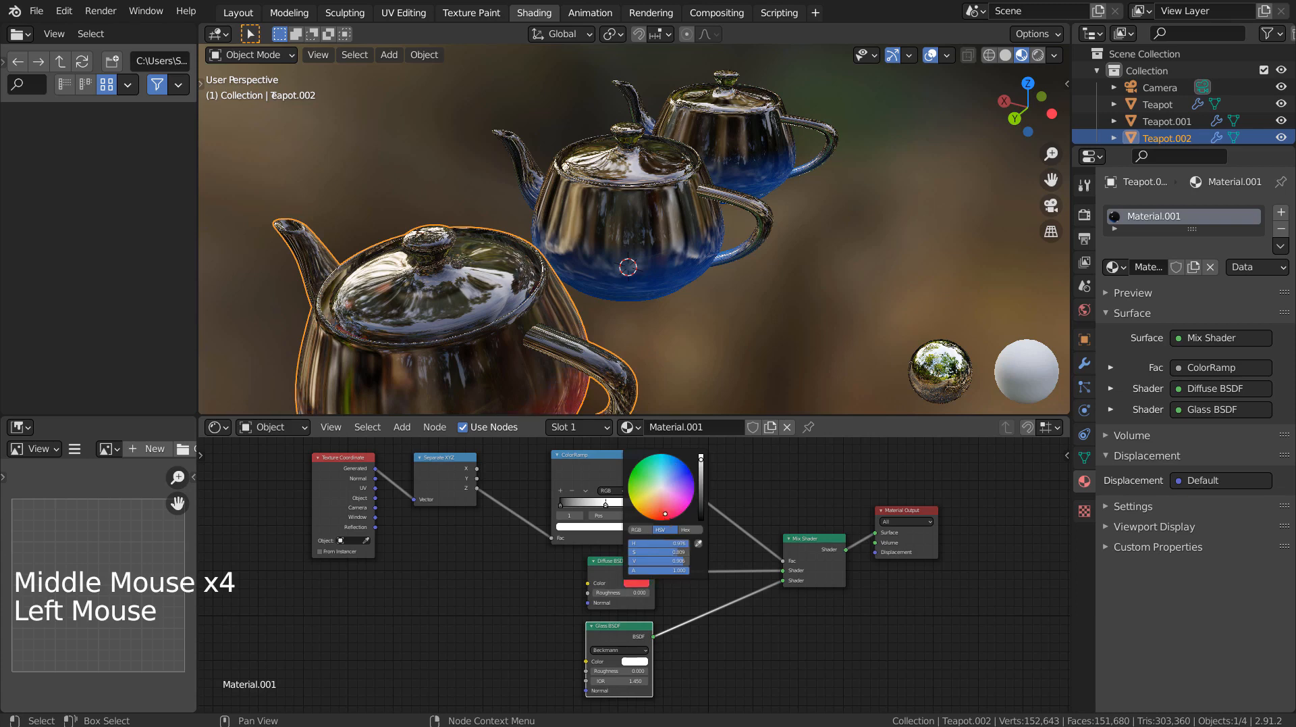
Step: Make the middle teapot's material a single-user copy and set its Diffuse BSDF color to green
left_click(671, 270)
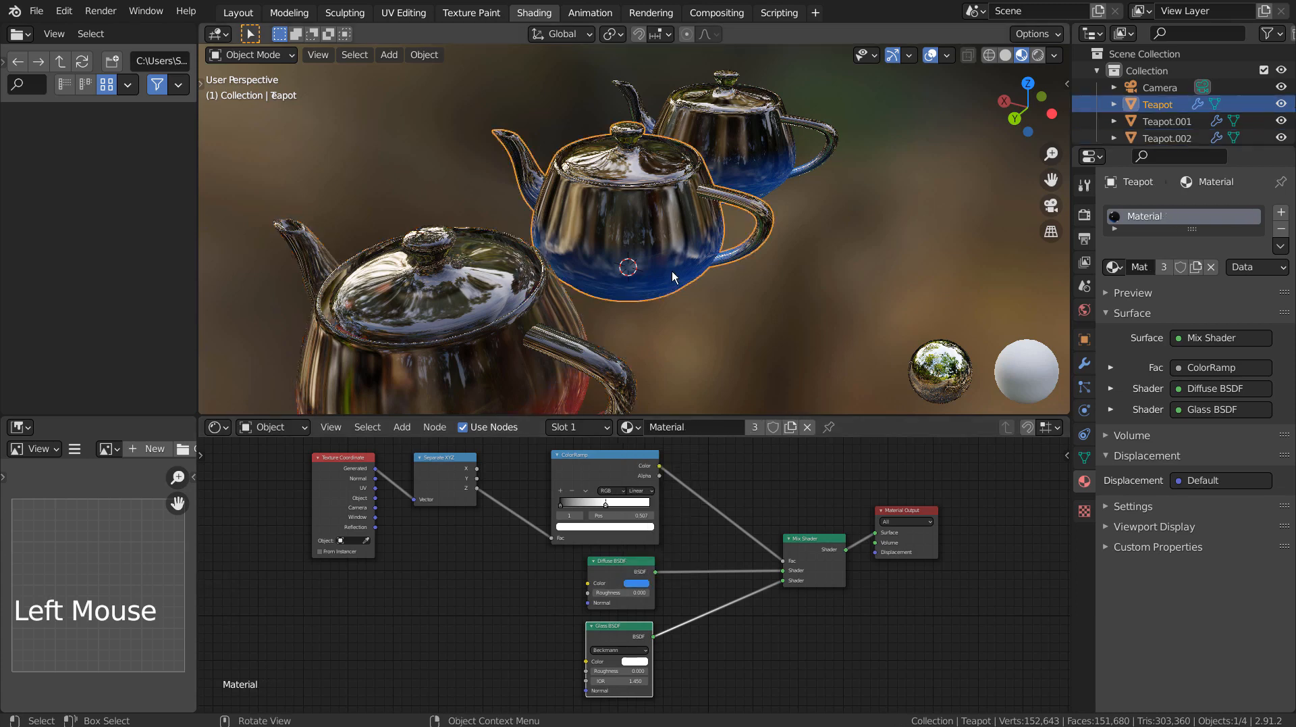
left_click(755, 427)
left_click(635, 583)
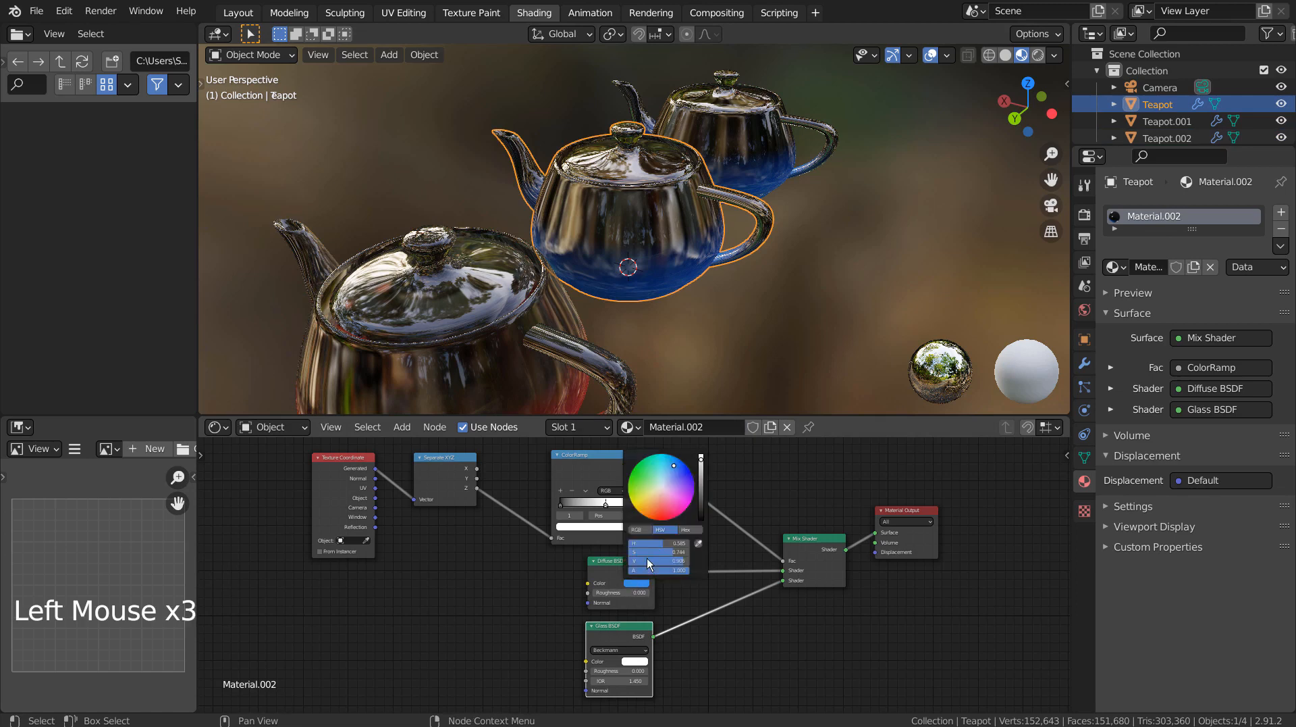
left_click(643, 480)
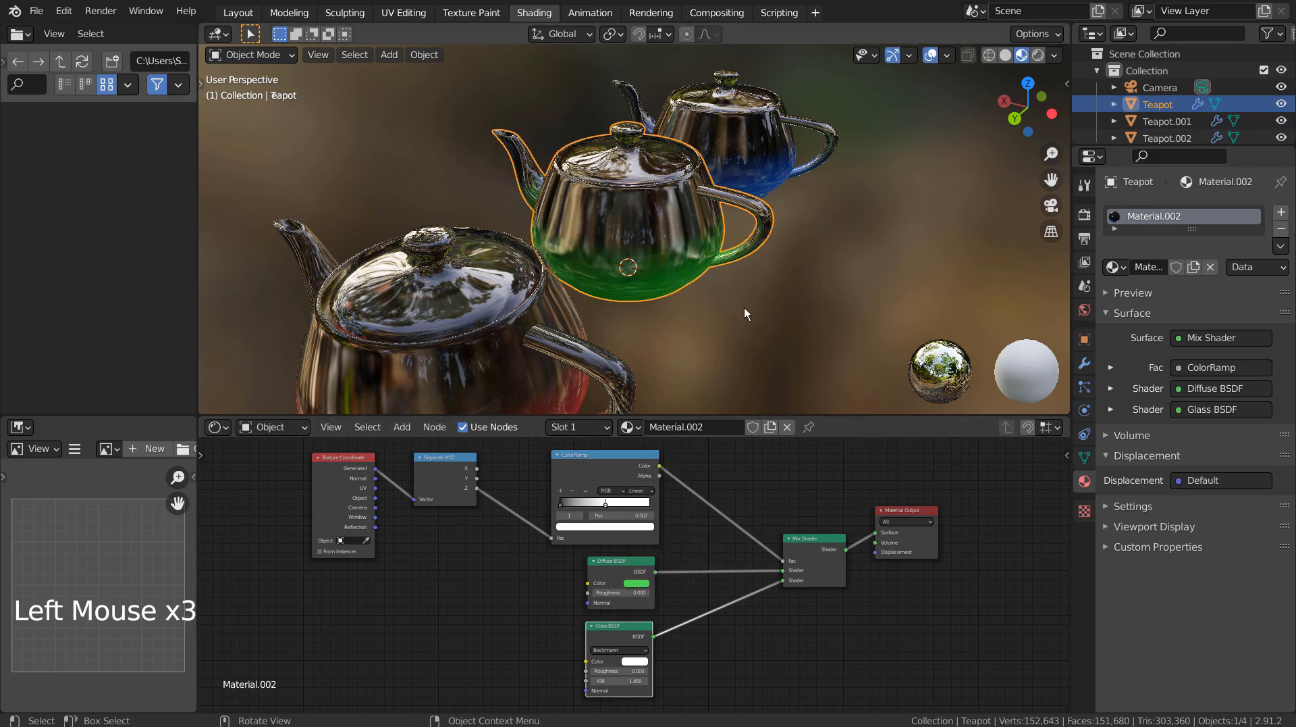
Step: Switch to the Layout workspace and display the three teapots in Rendered viewport shading
middle_click_drag(603, 305, 619, 314)
scroll(613, 308, "down", 2)
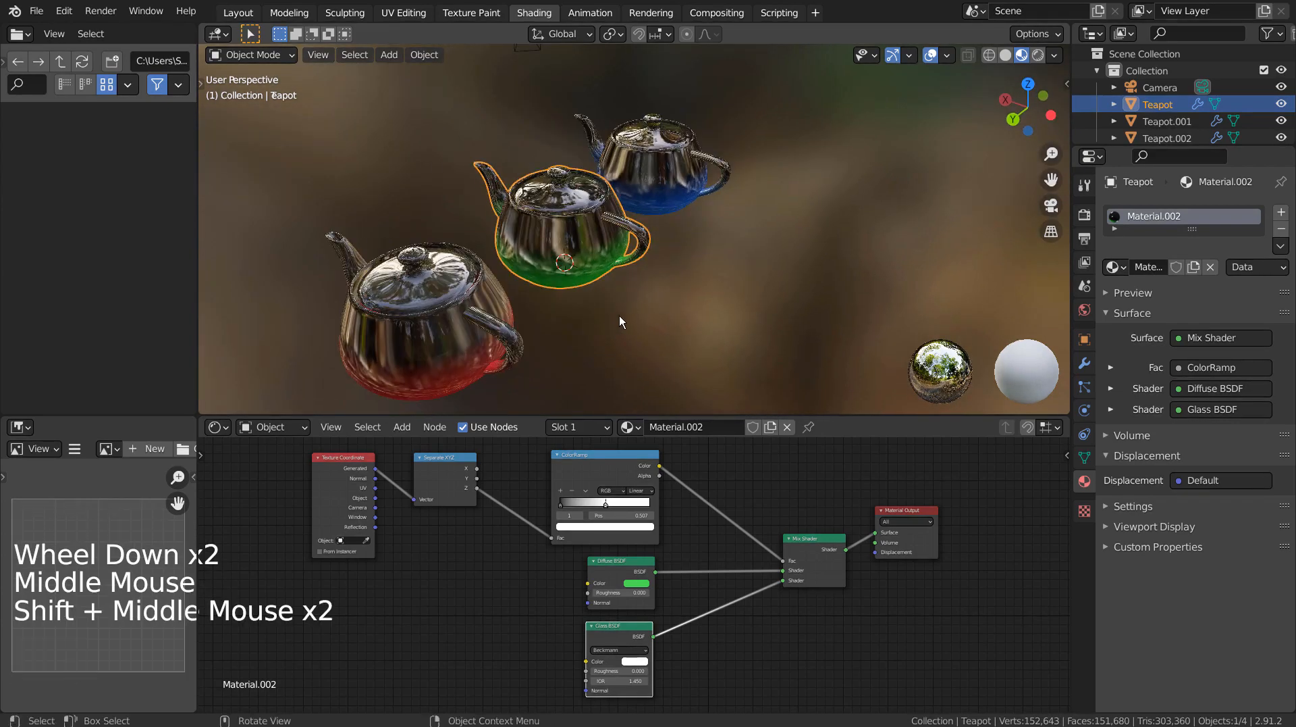
left_click(257, 13)
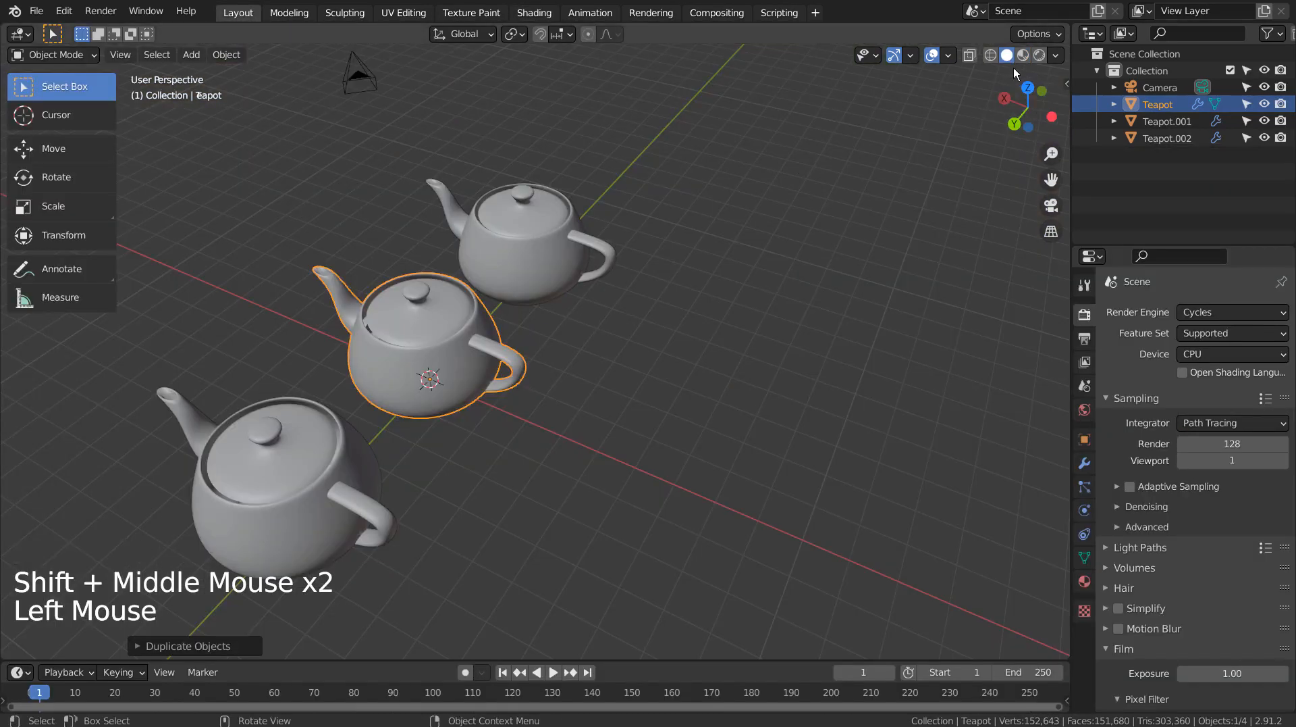
left_click(1041, 54)
mouse_move(718, 358)
middle_mouse_down()
mouse_move(721, 326)
mouse_move(695, 323)
mouse_move(672, 349)
mouse_move(678, 375)
mouse_move(691, 375)
middle_mouse_up()
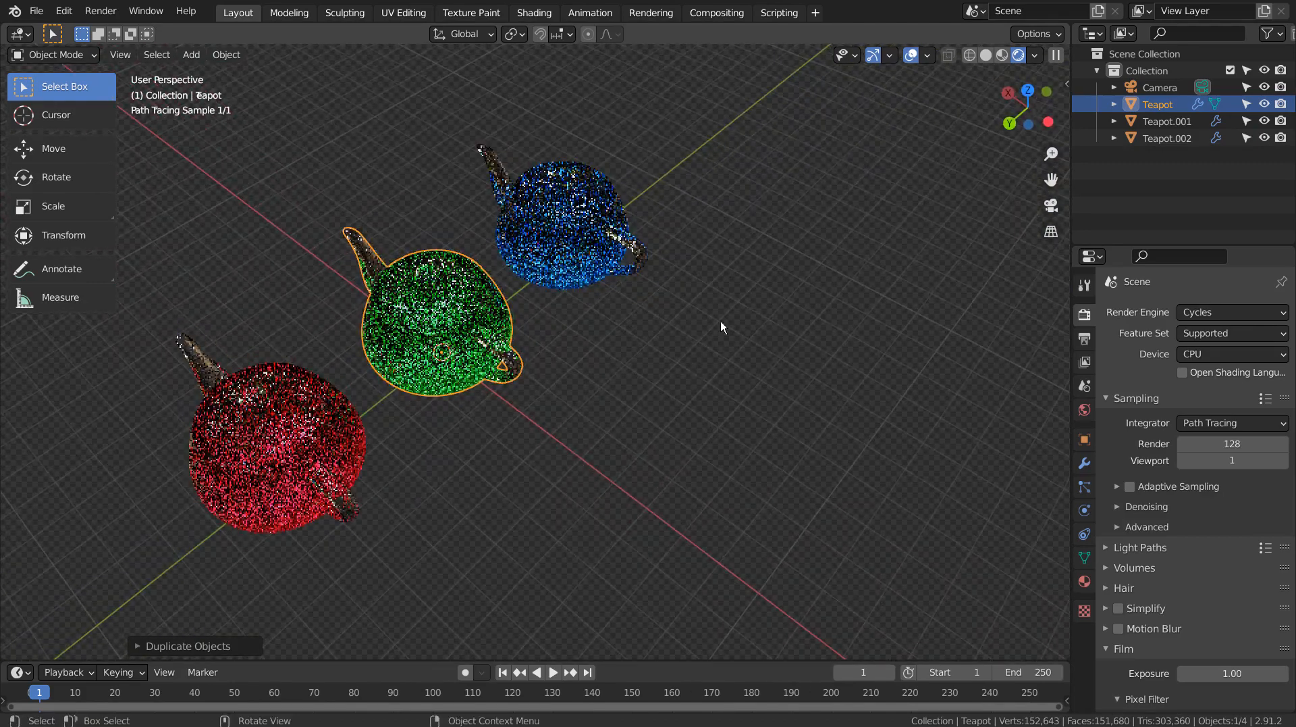
left_click(1005, 56)
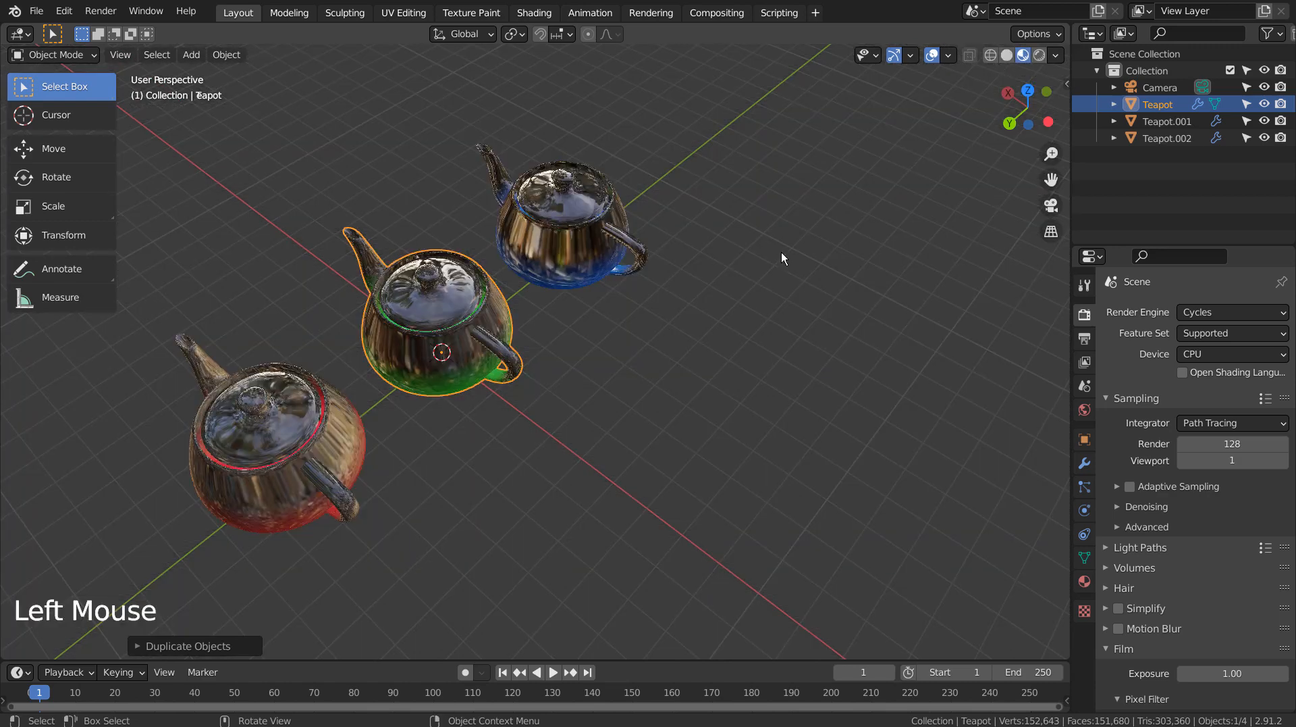
left_click(1040, 56)
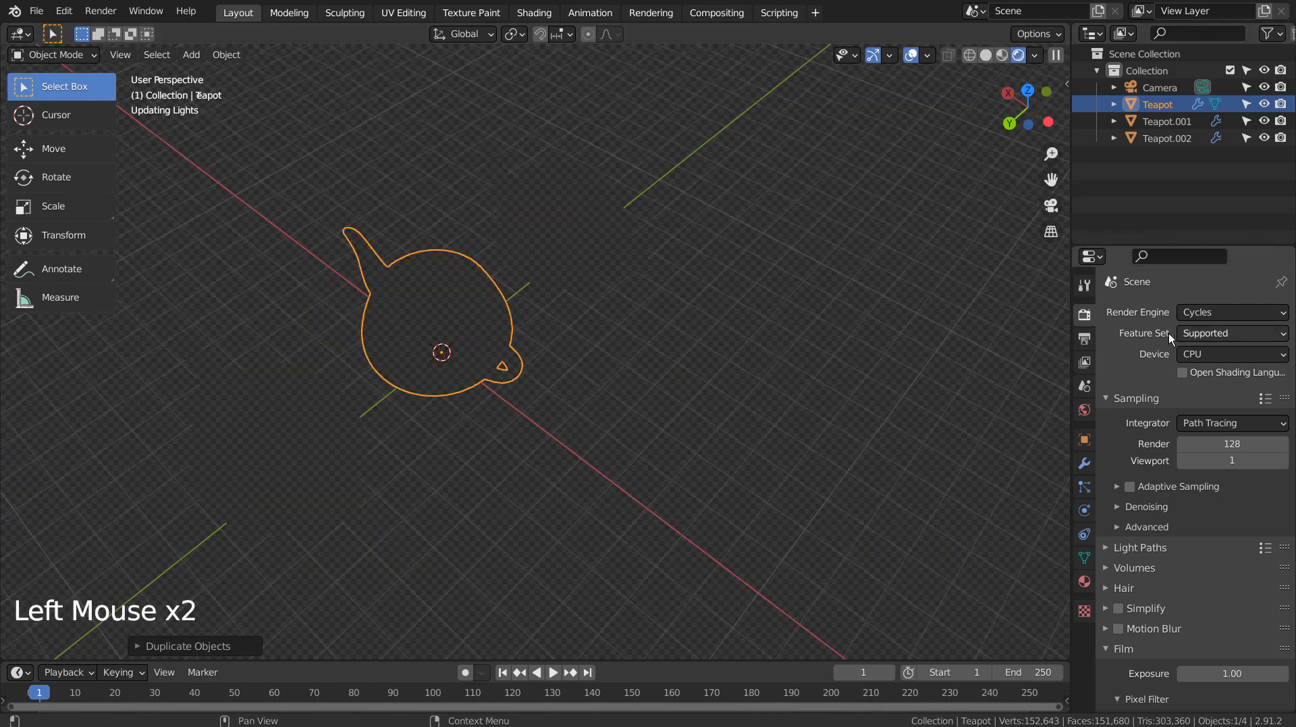
Step: Raise the Cycles viewport samples to 12 and deselect the middle teapot
left_click(1246, 313)
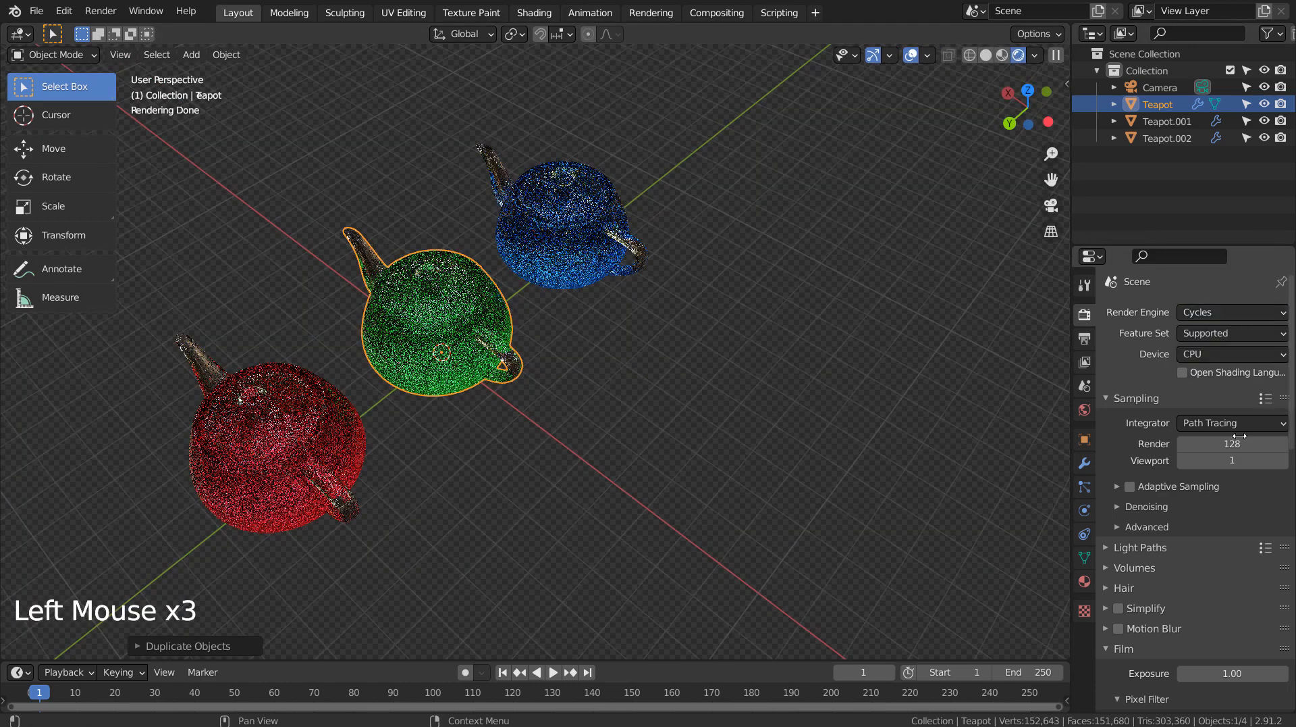
left_click(1230, 461)
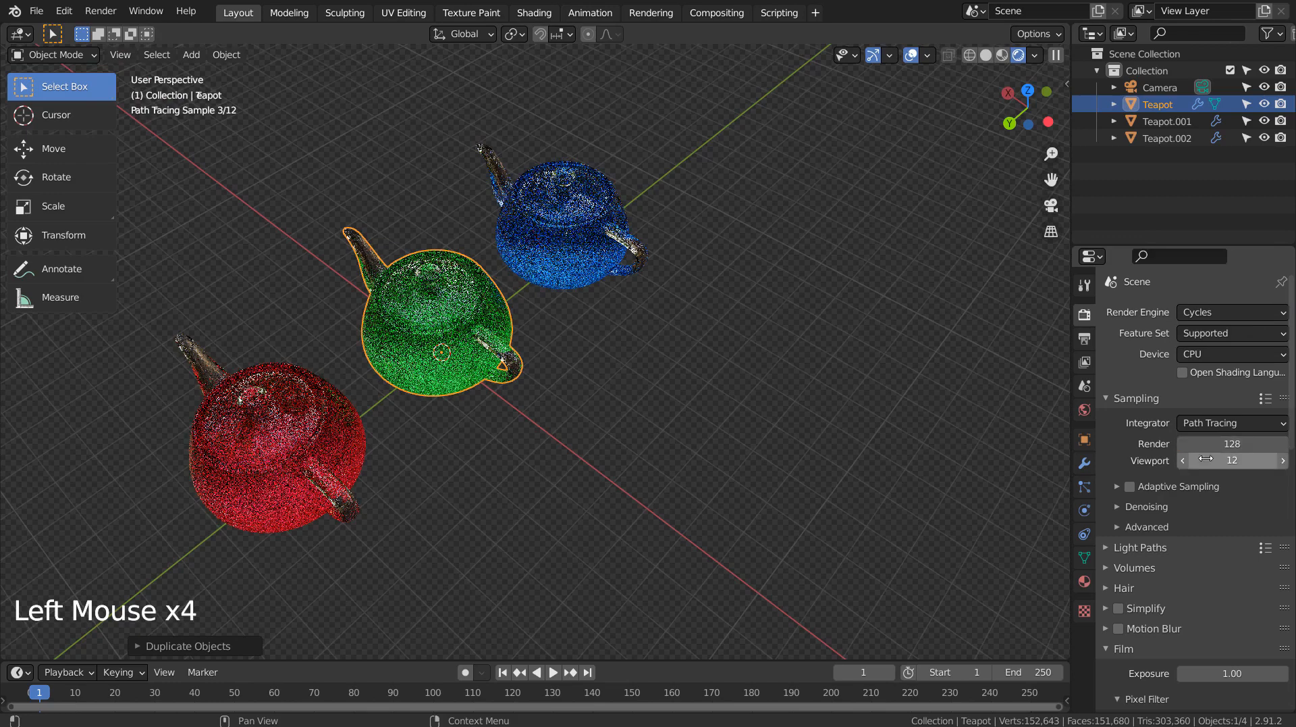
middle_click_drag(712, 464, 769, 389)
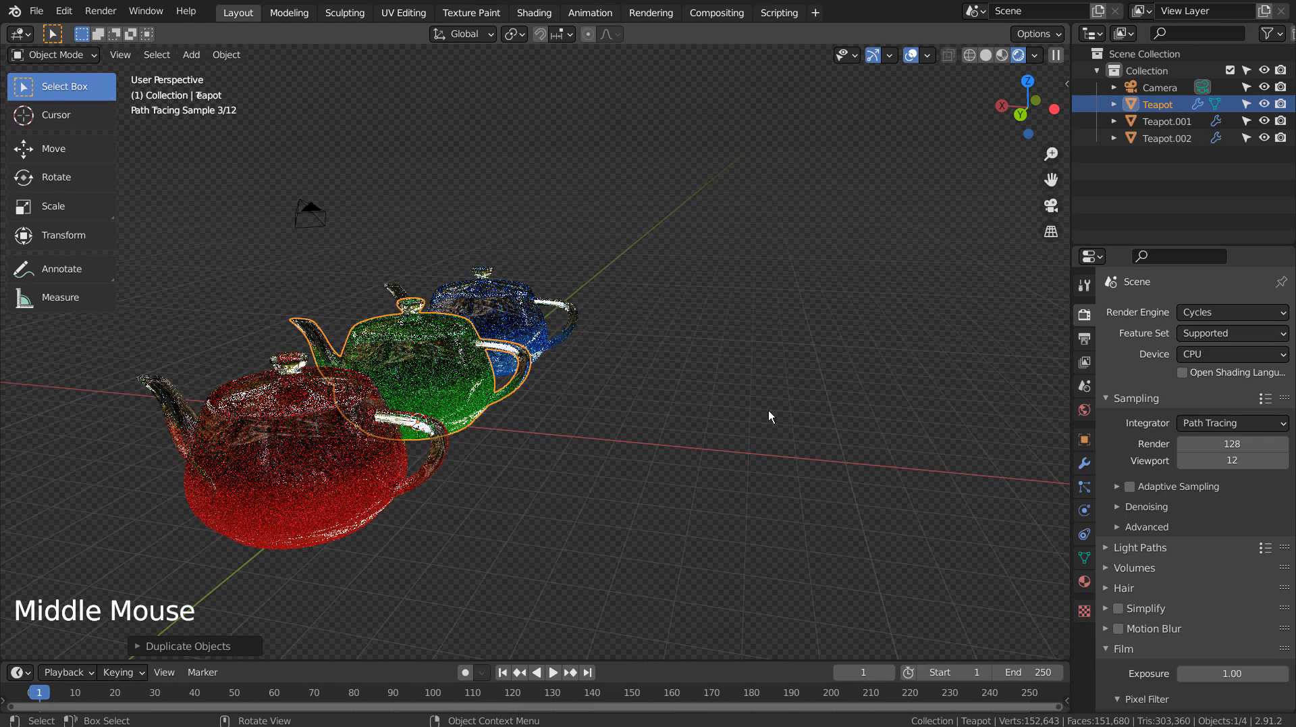
left_click(768, 416)
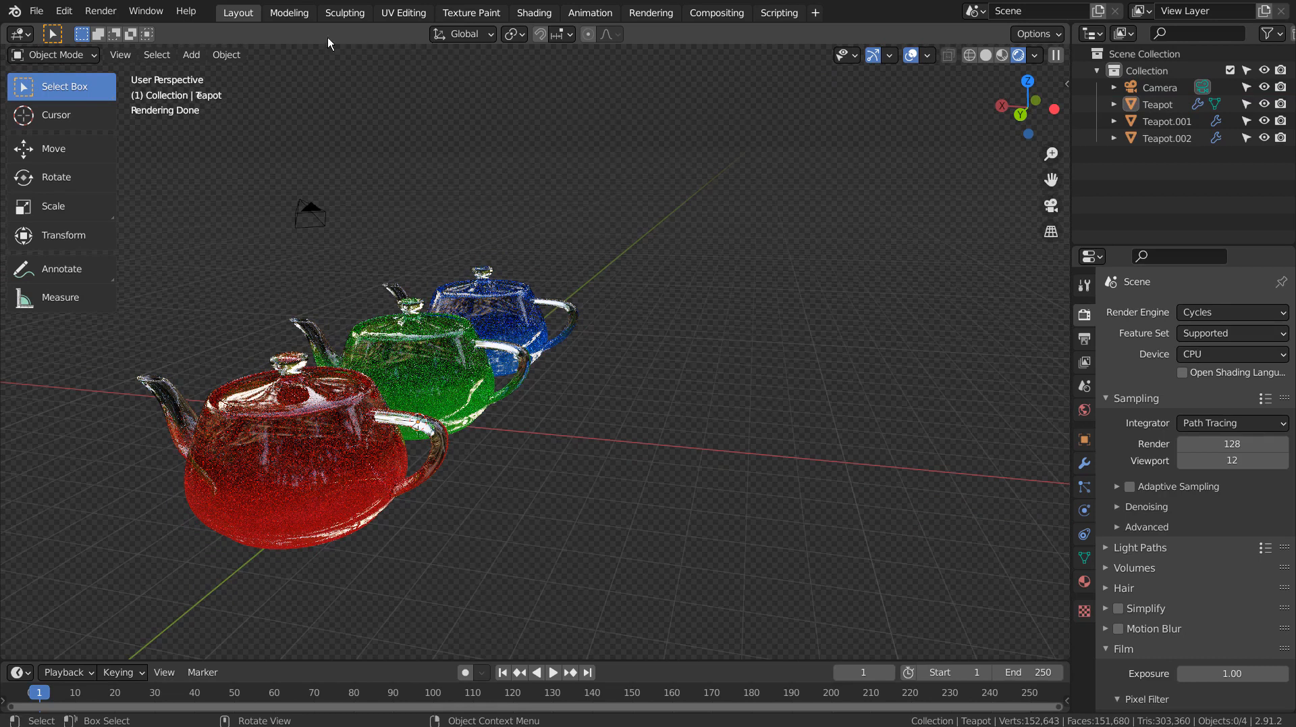
Step: In the Shading workspace, move the white ColorRamp stop of the red teapot's material to position 0.330
left_click(353, 428)
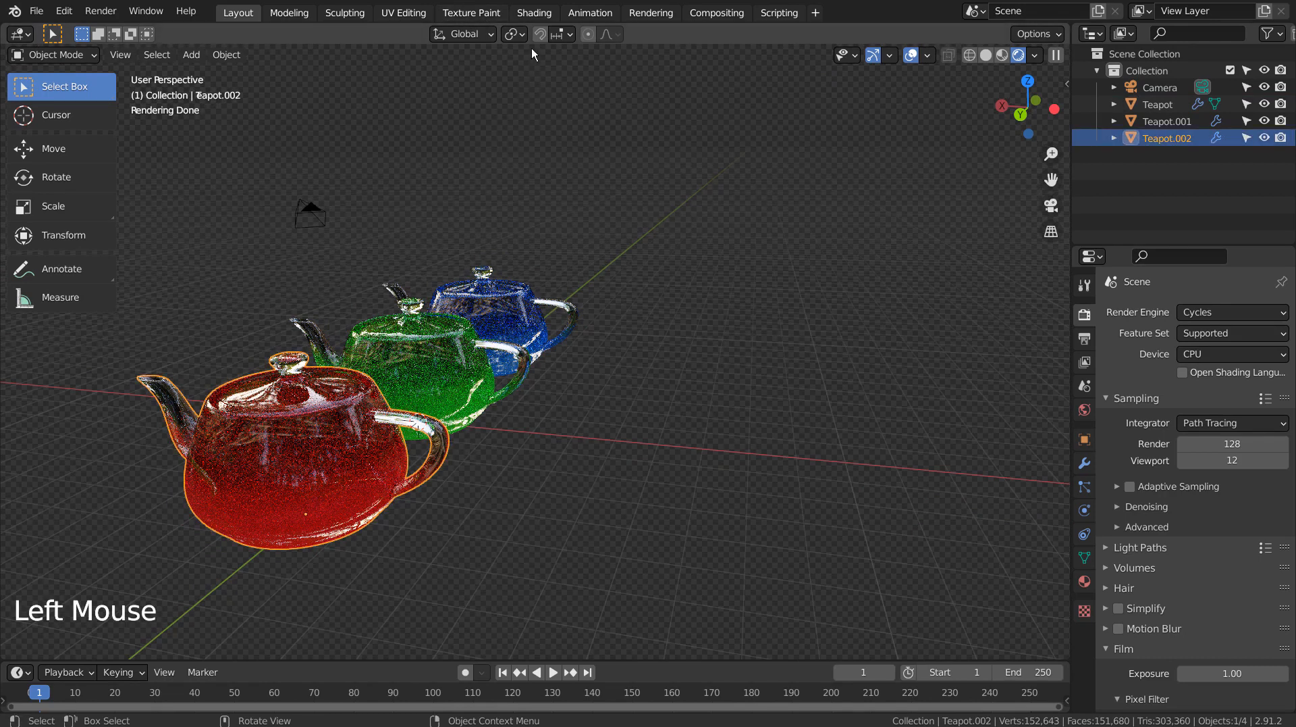
left_click(534, 12)
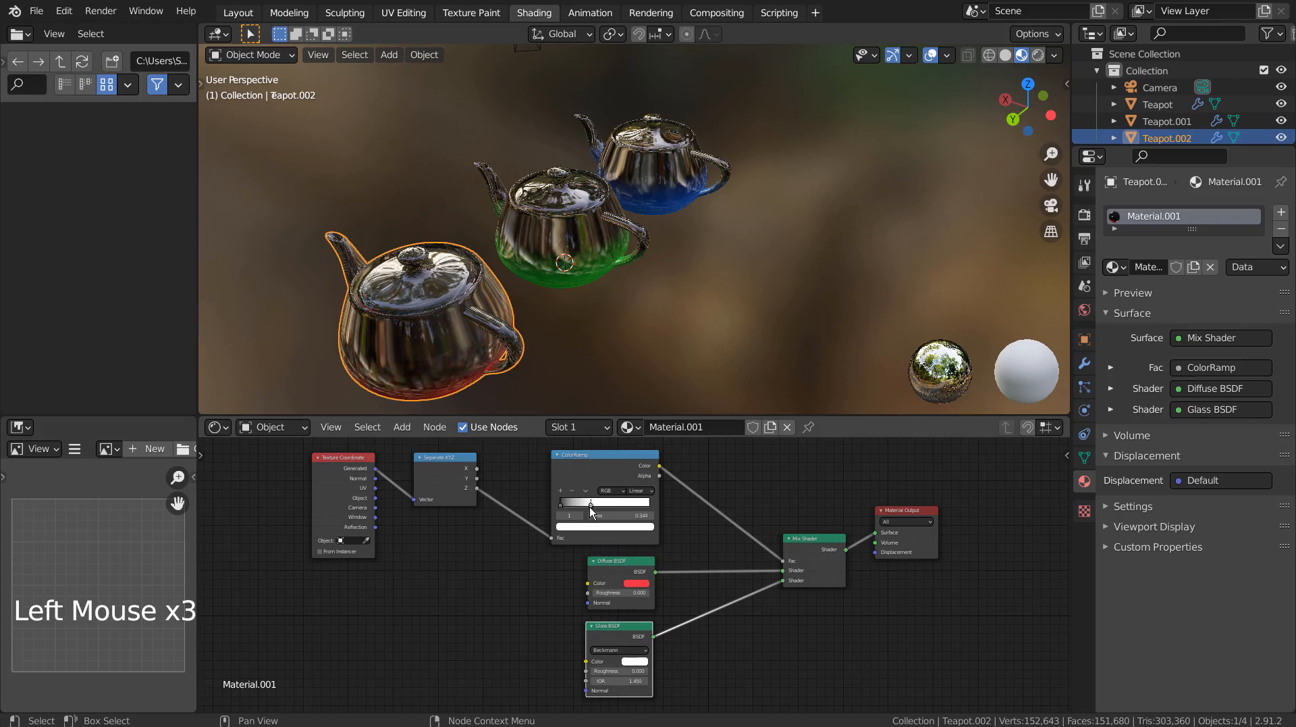
left_click_drag(590, 507, 584, 509)
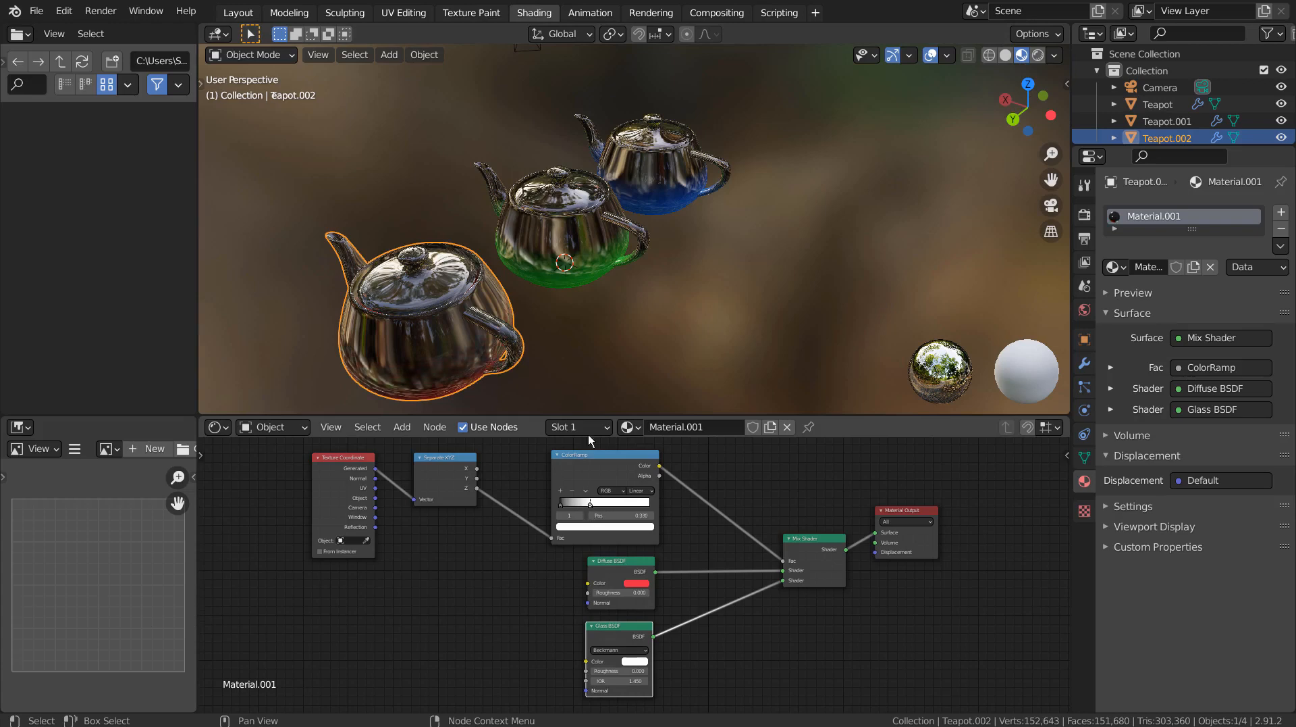
Step: Return to the Layout workspace and align the active camera to the current viewport view
key("KP_0")
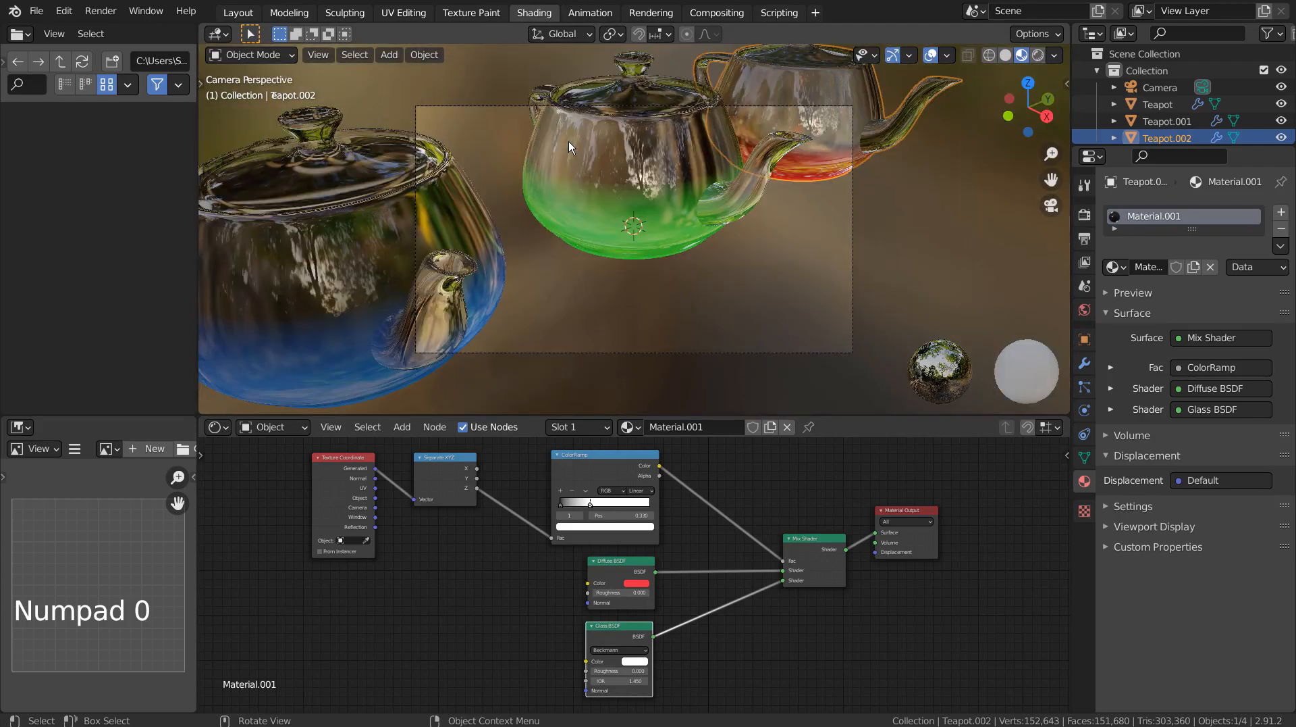
middle_click_drag(684, 216, 439, 230)
scroll(443, 230, "down", 4)
middle_click_drag(530, 229, 526, 283, "shift")
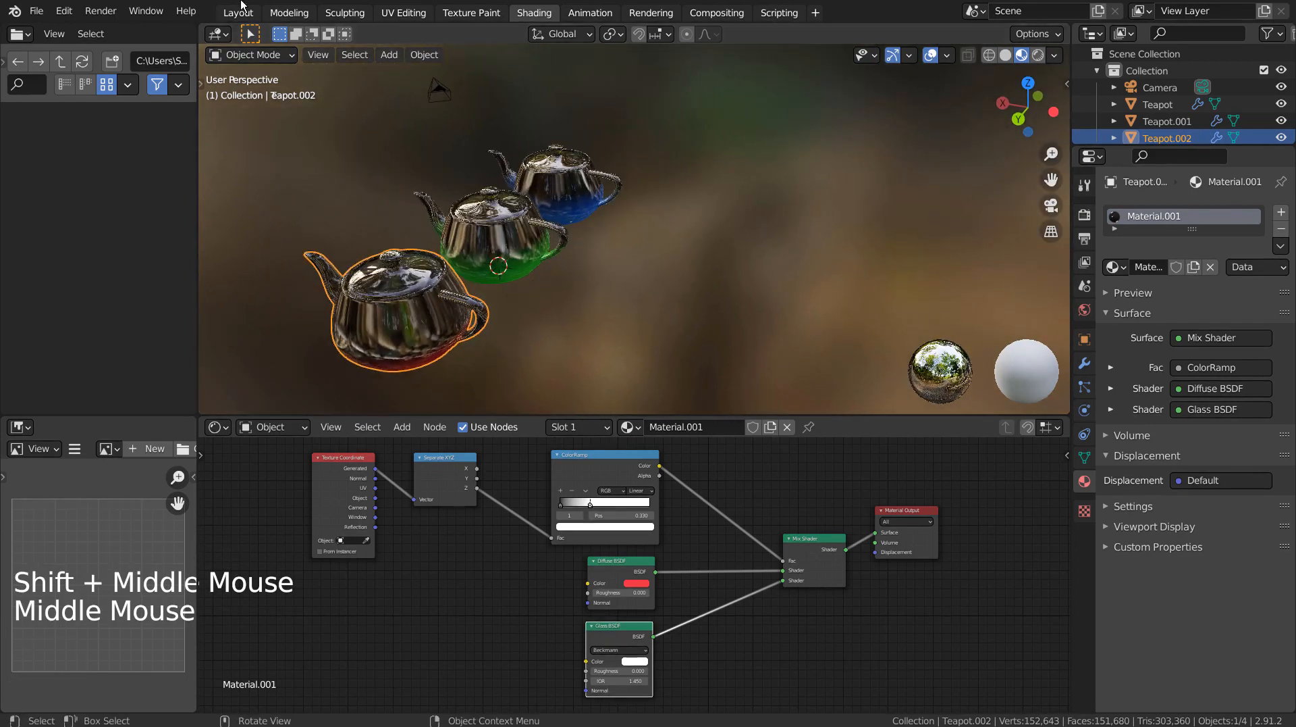
left_click(259, 13)
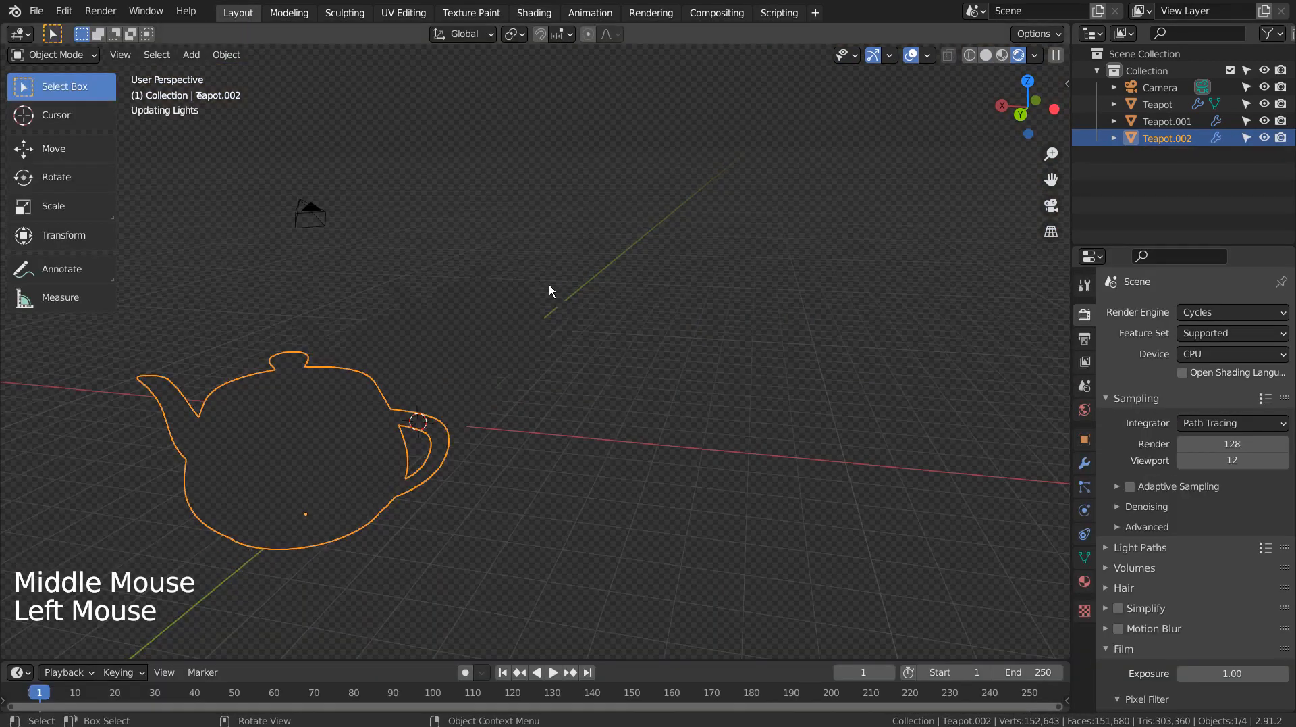
key("ctrl+alt+KP_0")
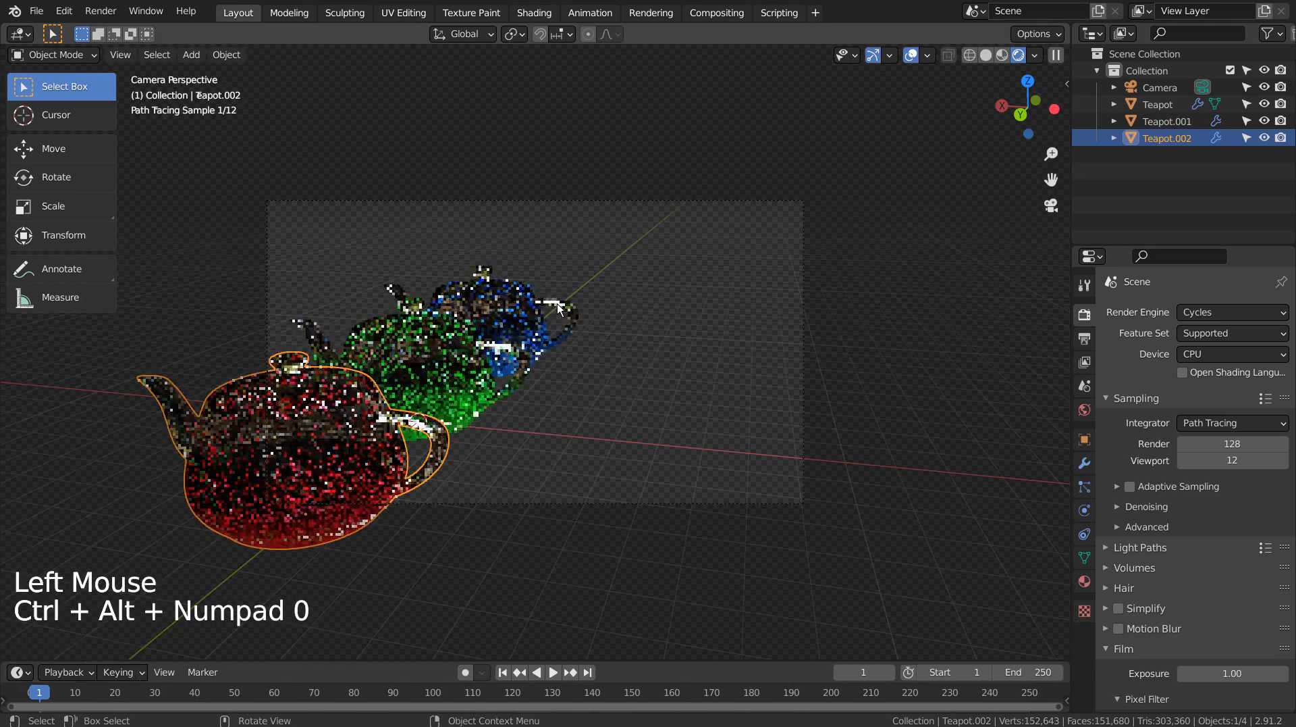
Step: Reframe the camera with walk navigation so all three teapots fit inside its frame, and deselect the red teapot
key("shift+grave")
key("s")
key("a")
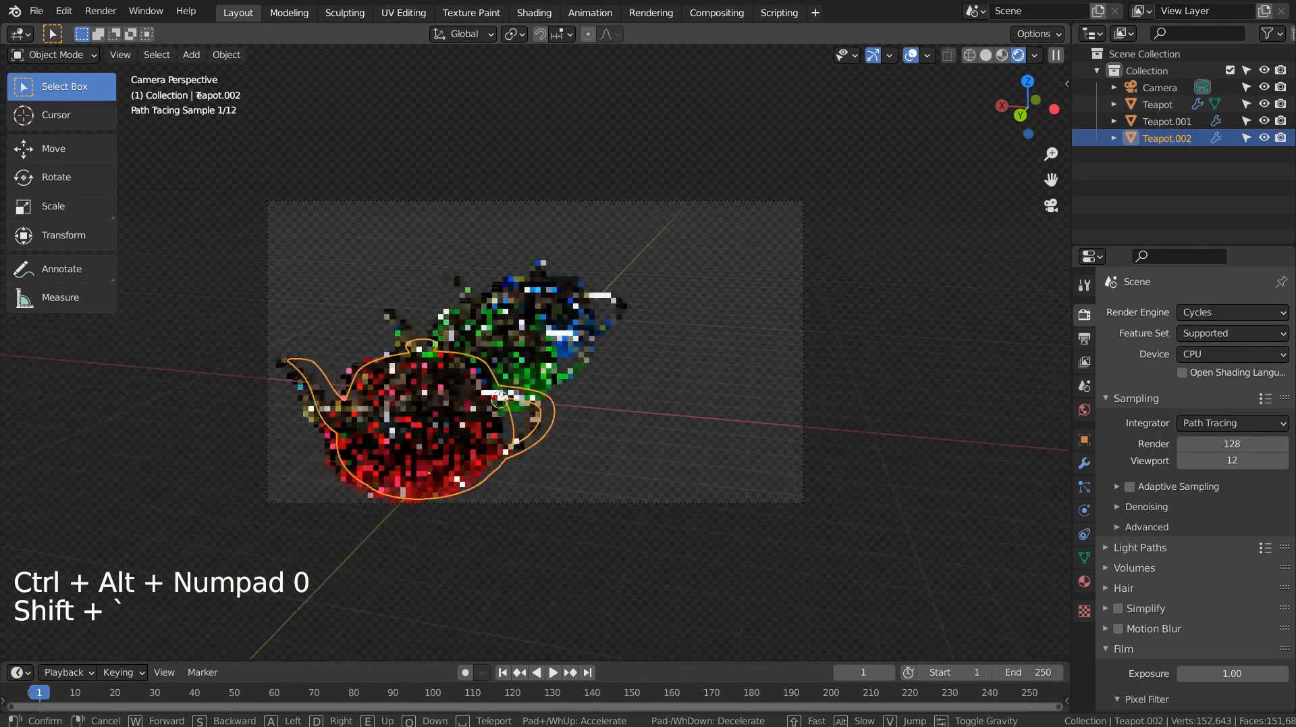
key("d")
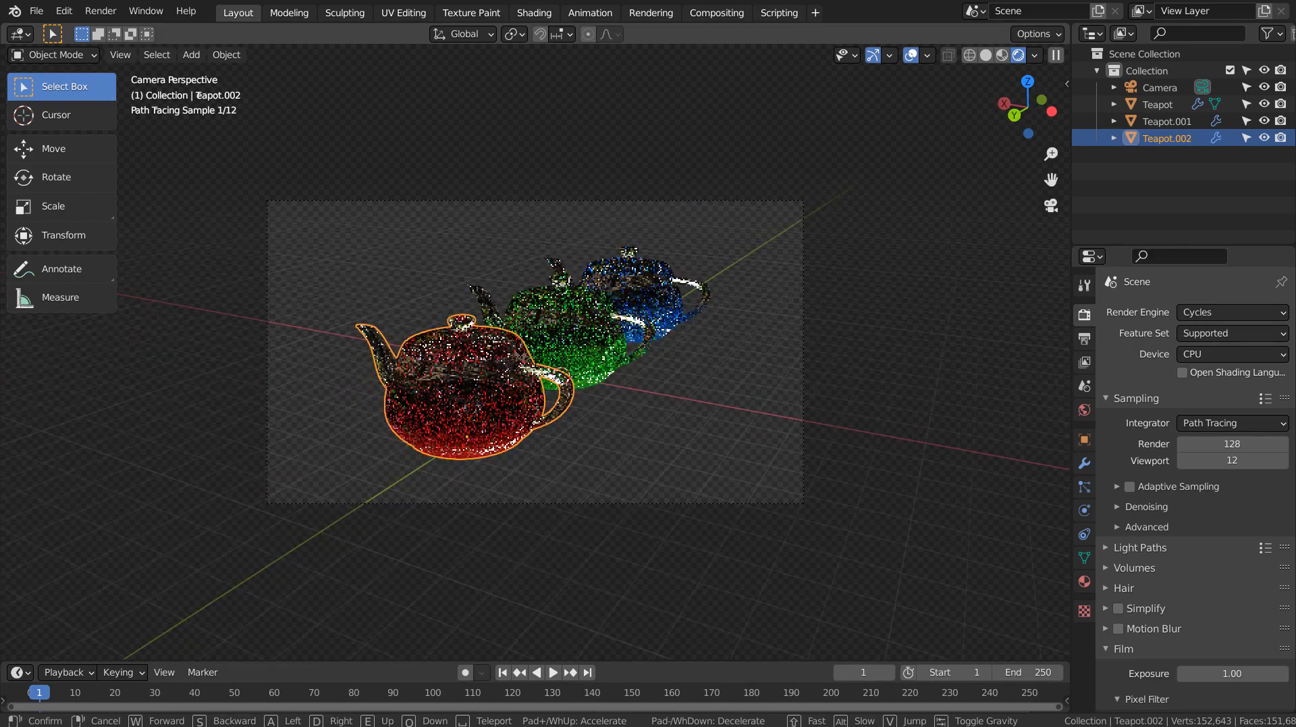
left_click(758, 413)
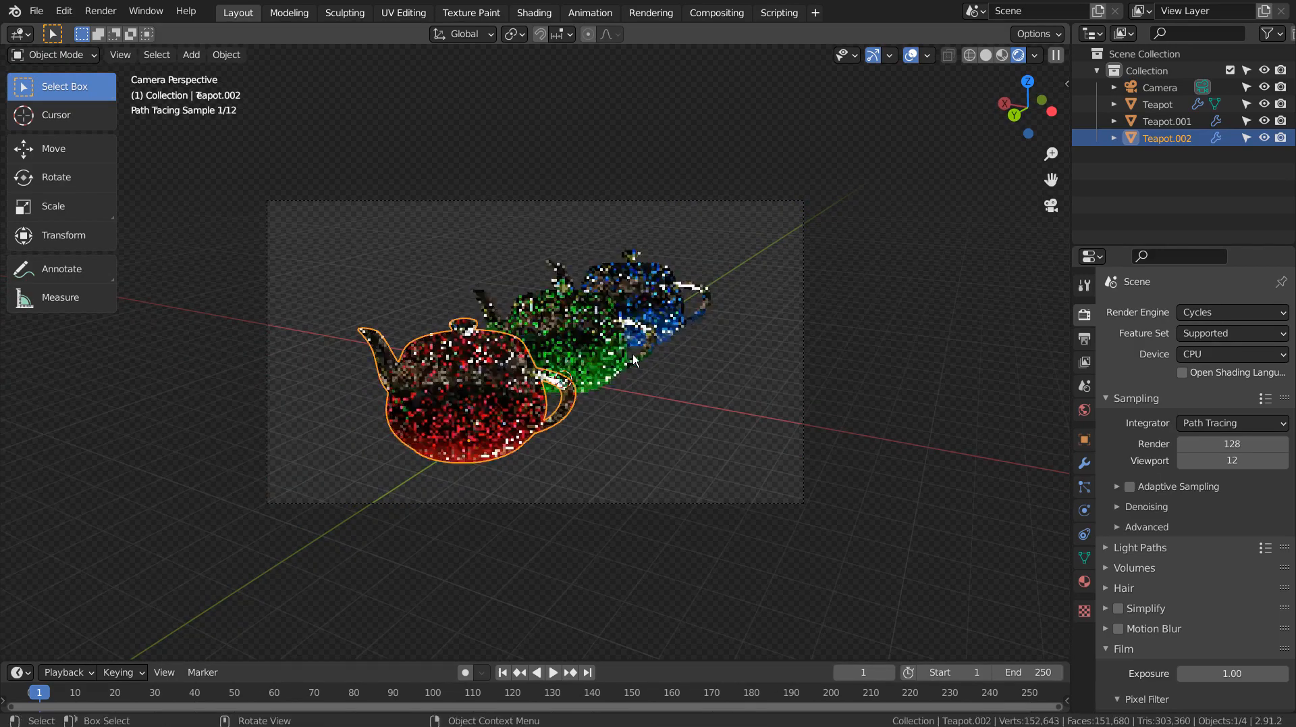
left_click(754, 413)
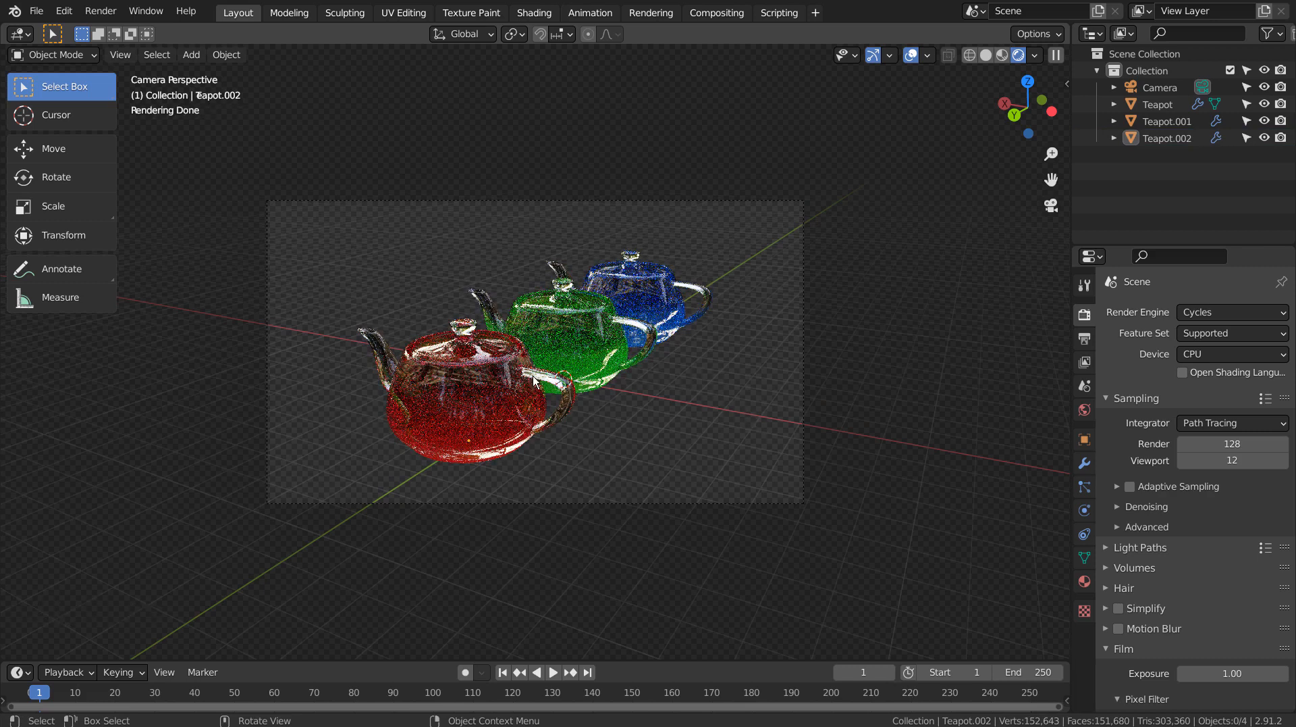
Step: Switch to the Shading workspace and maximize the node editor to show the red teapot material's whole node tree
left_click(514, 16)
key("ctrl+space")
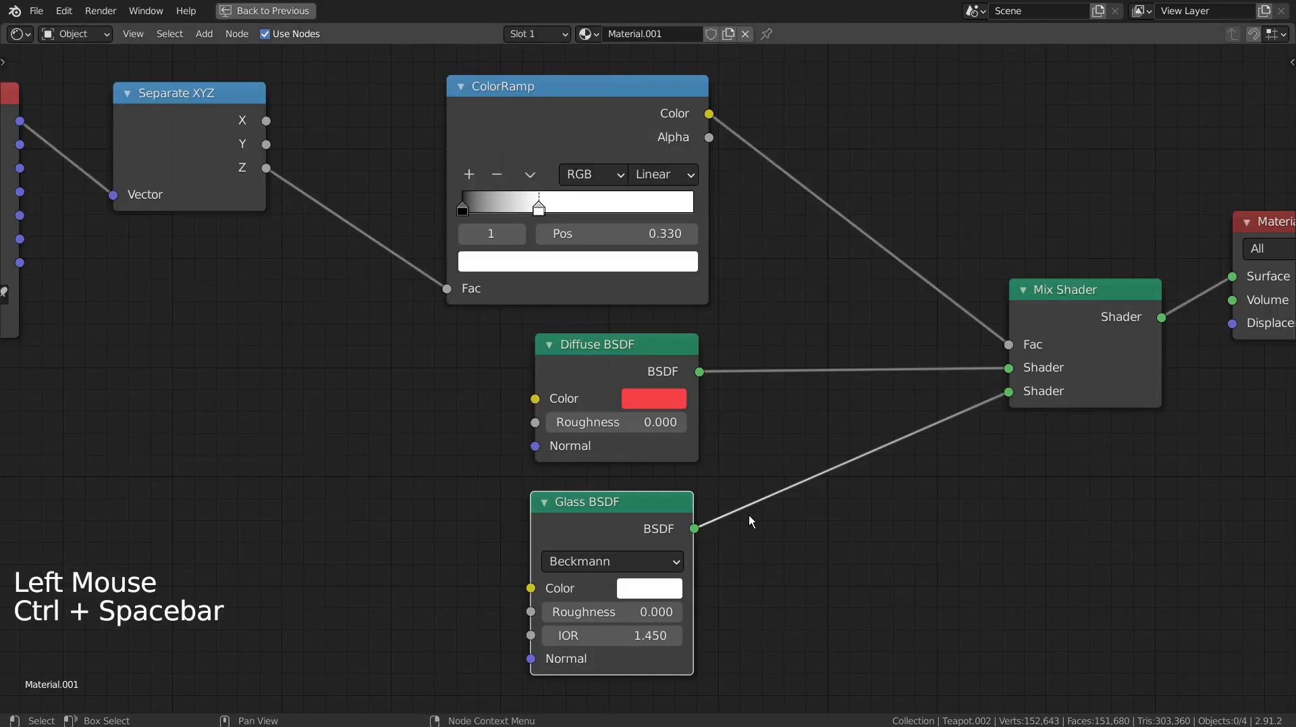
scroll(750, 516, "down", 4)
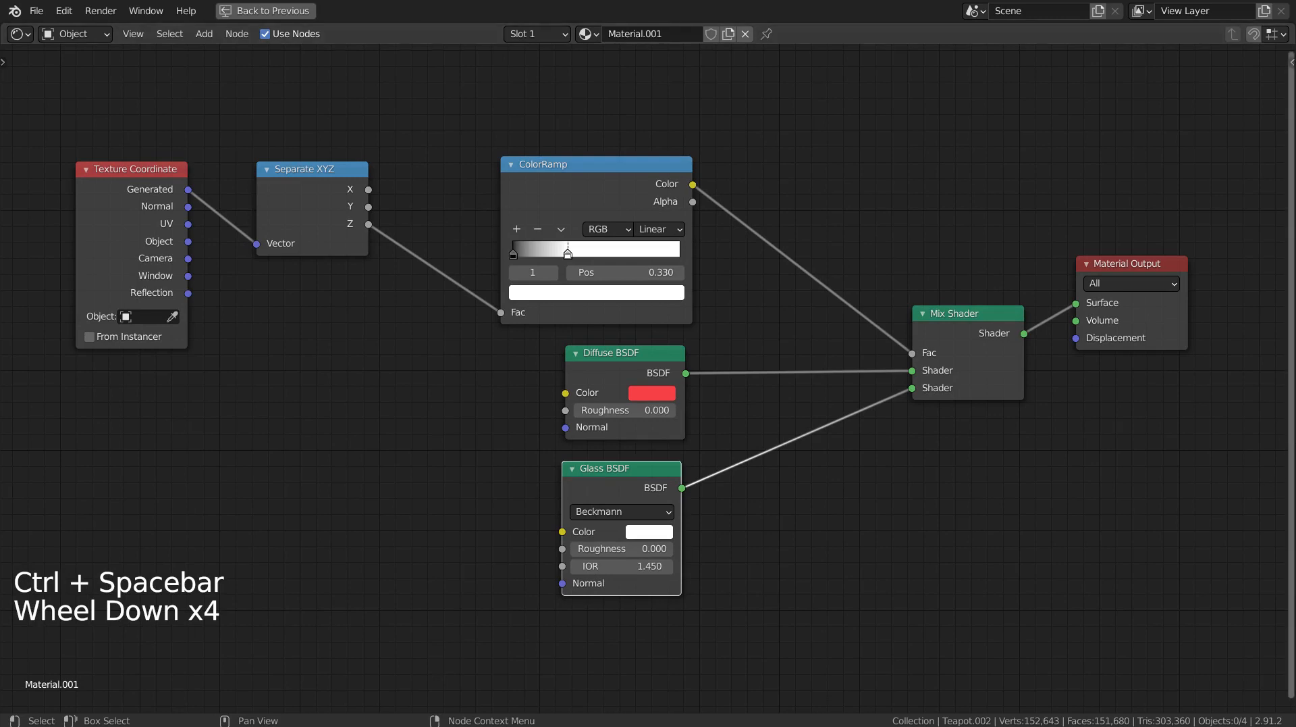